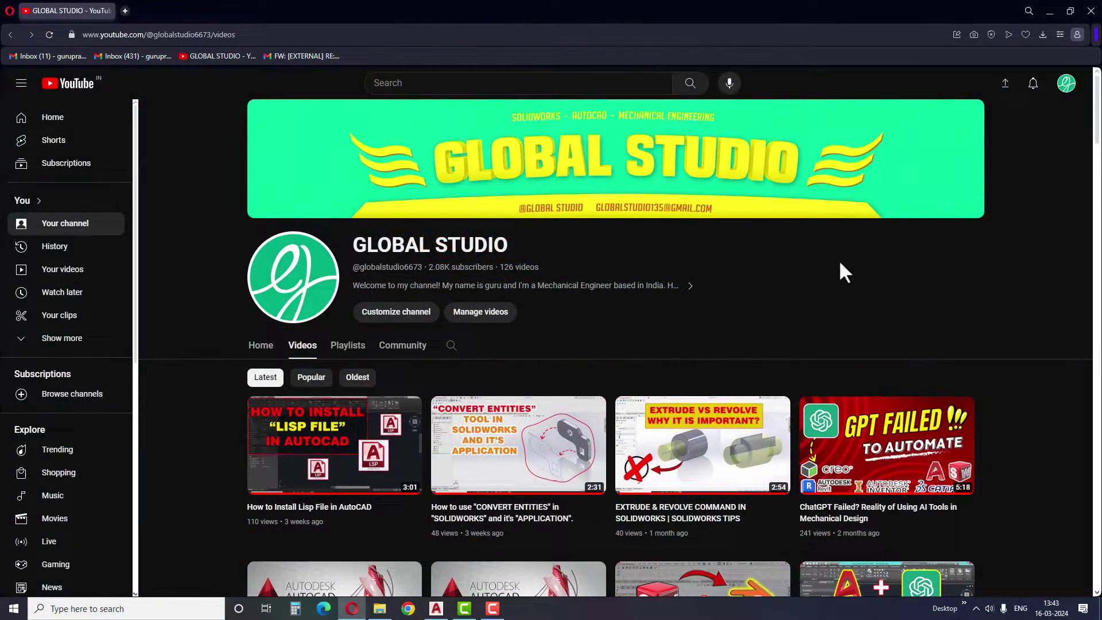
scroll(851, 263, "down", 3)
scroll(999, 321, "down", 2)
scroll(1020, 321, "up", 2)
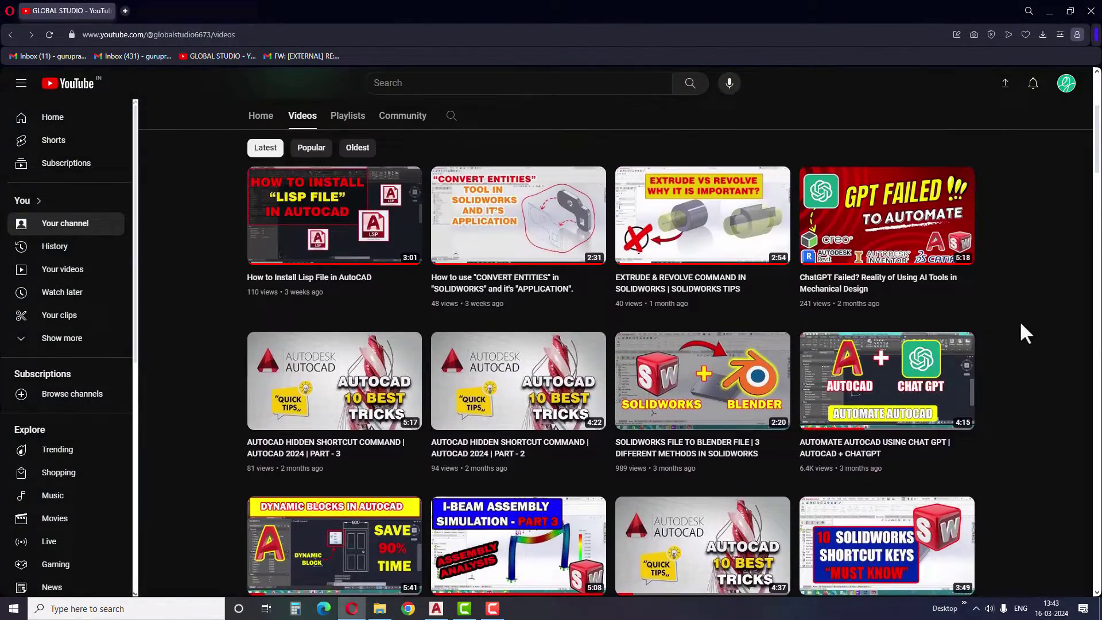
scroll(1016, 319, "up", 3)
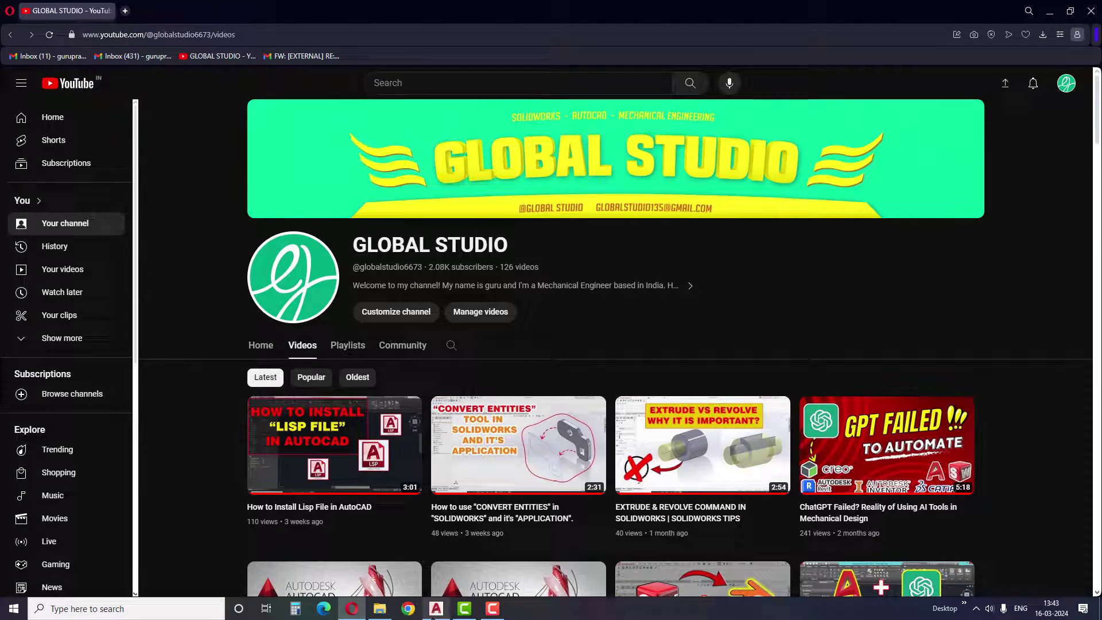
Window-select and erase all the white tilted rectangle's lines, keeping the green outline.
left_click(436, 609)
left_click(789, 313)
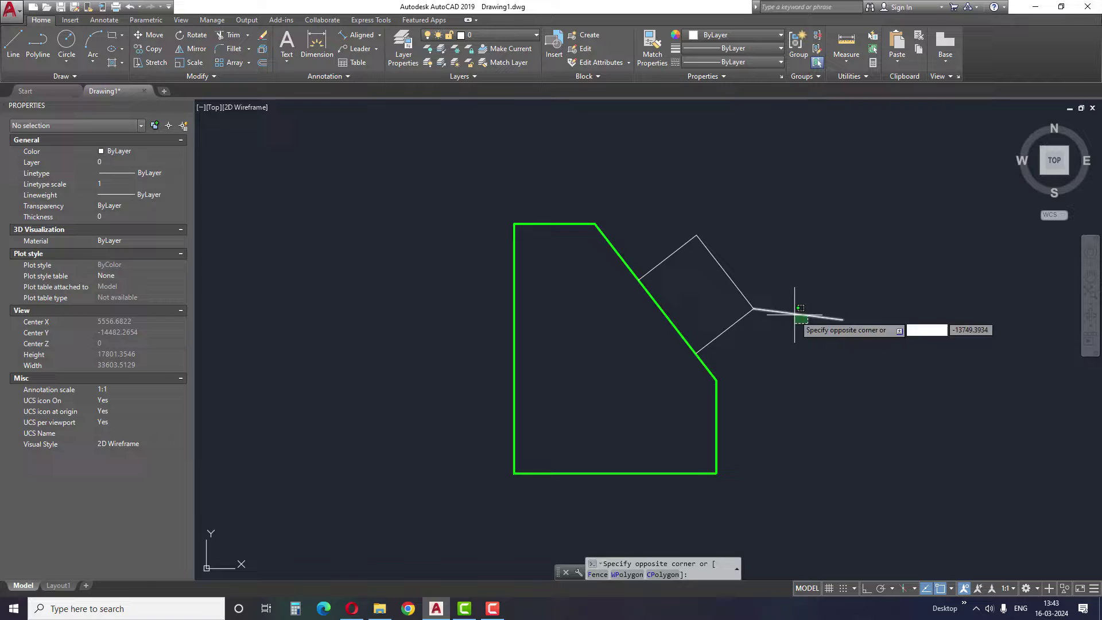
left_click(706, 239)
key("Delete")
left_click(705, 278)
left_click(670, 228)
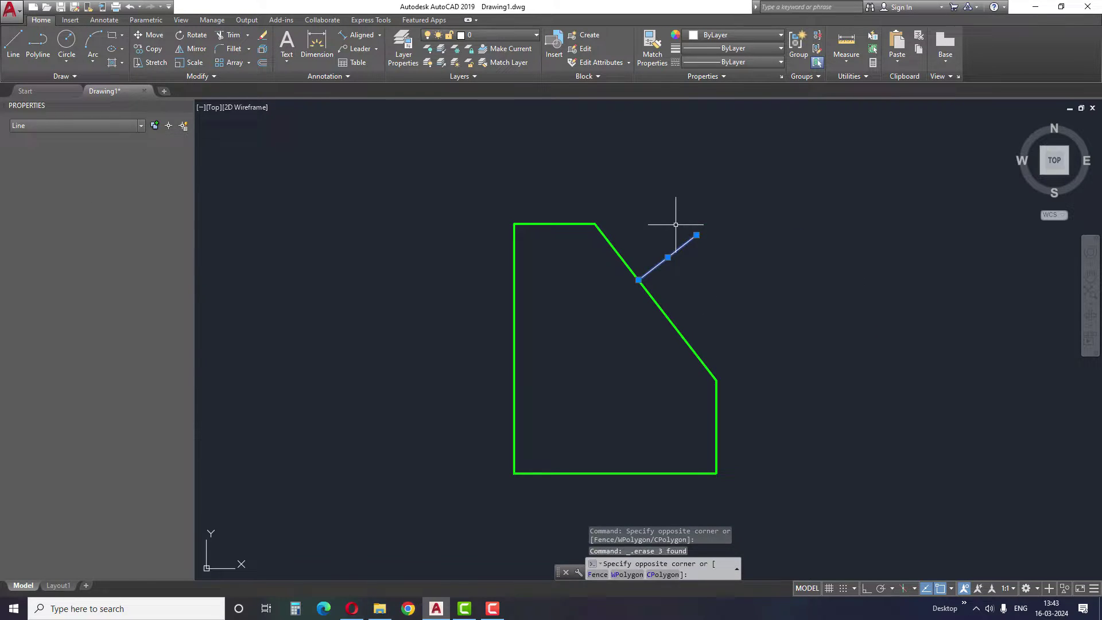
key("Delete")
key("Escape")
key("Escape")
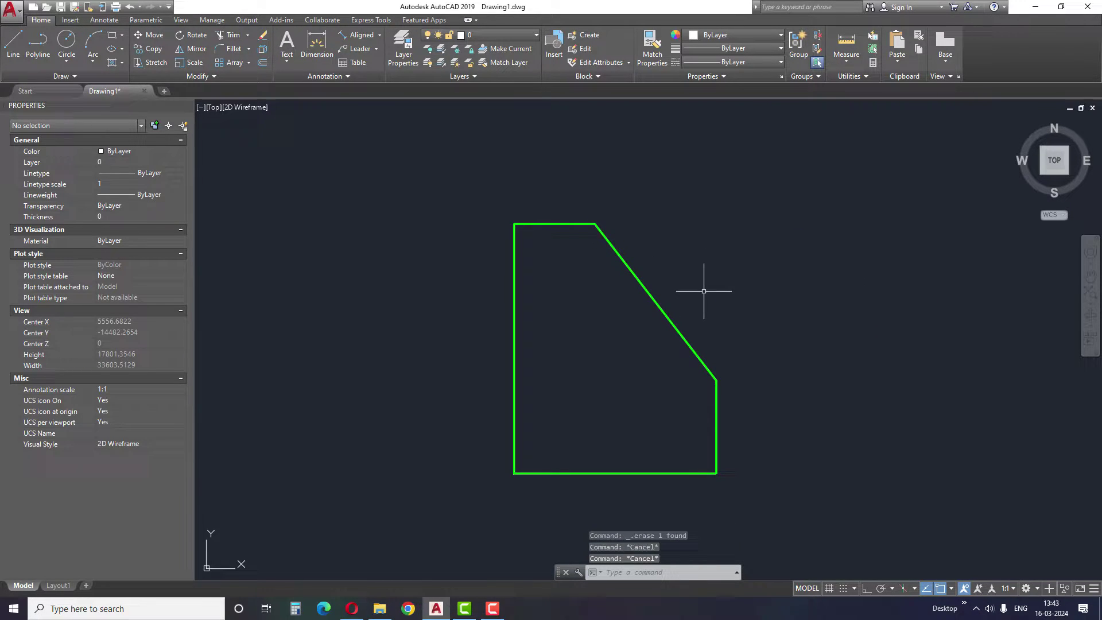
key("Escape")
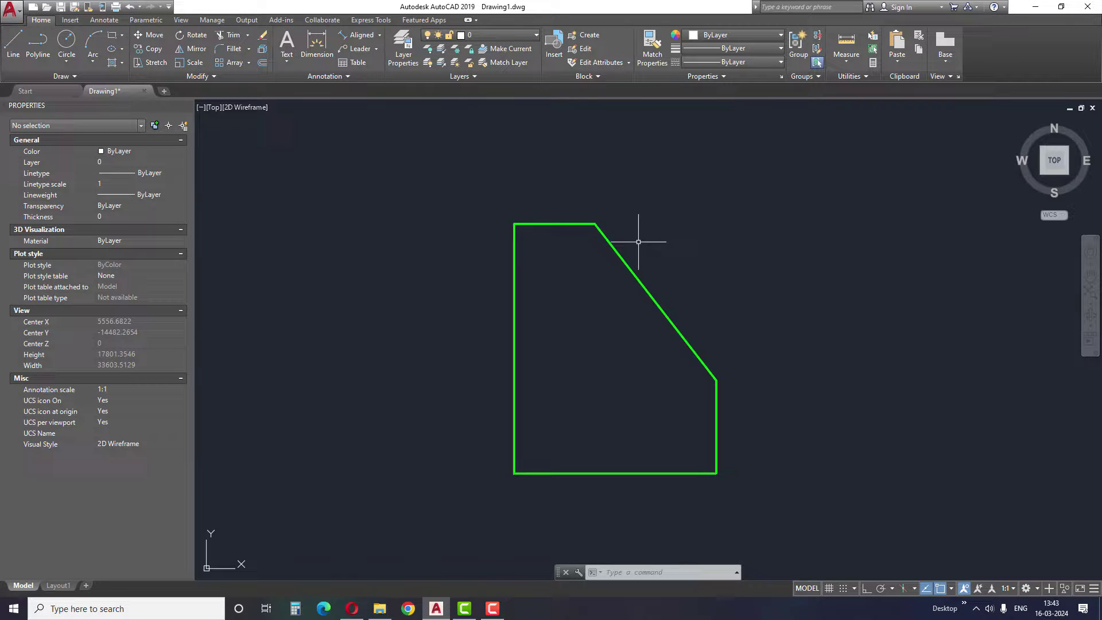
left_click(866, 589)
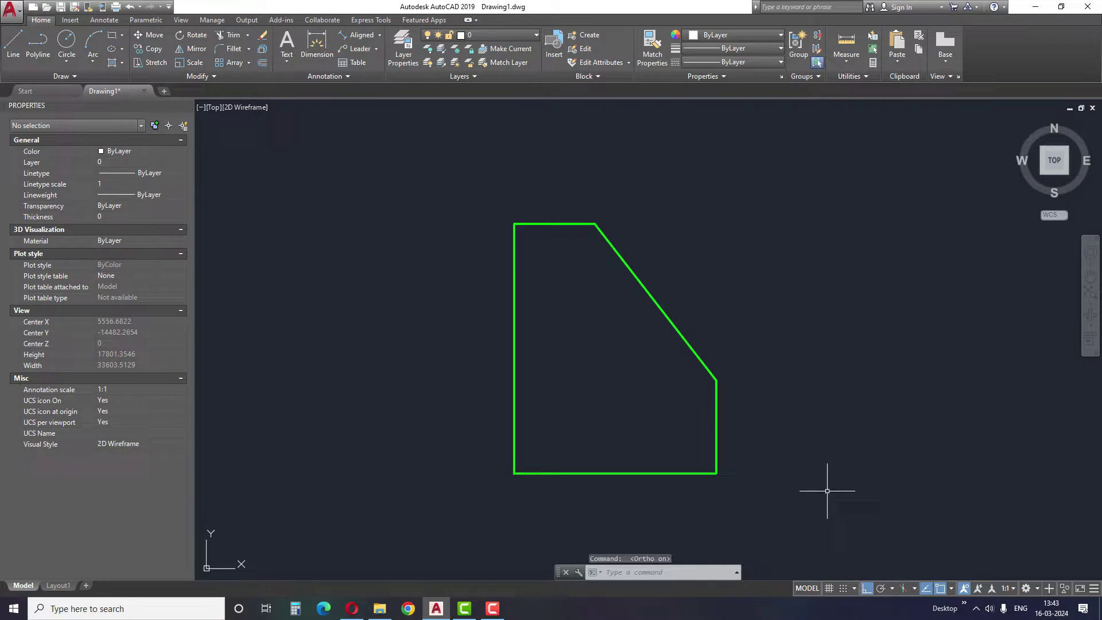
type("REC")
key("Return")
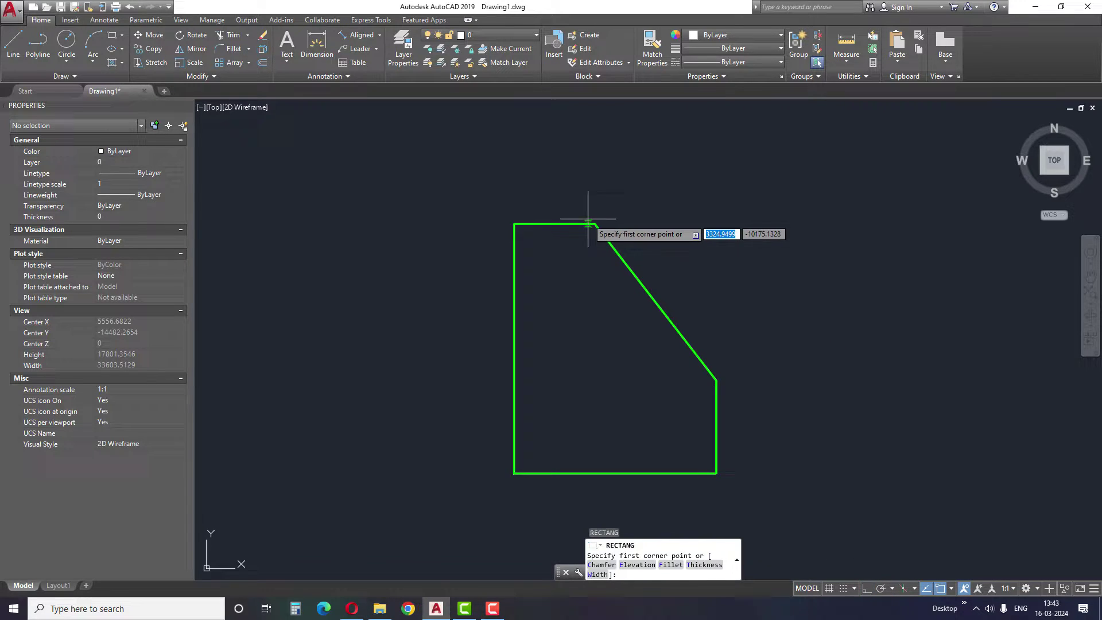
left_click(594, 224)
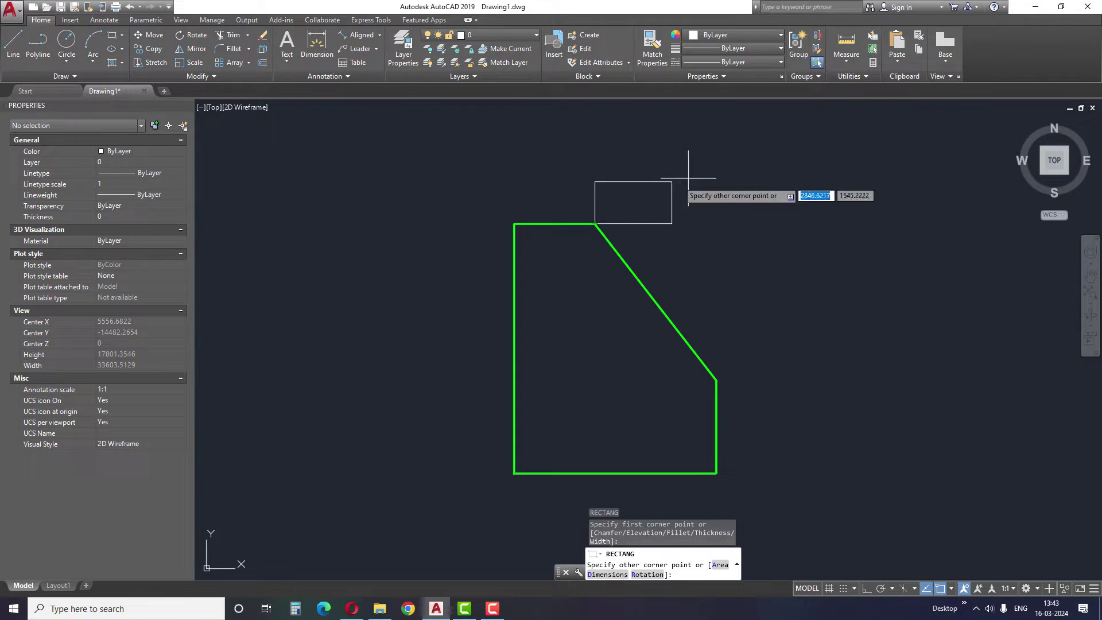
left_click(738, 161)
key("Escape")
left_click(720, 225)
type("o")
key("Return")
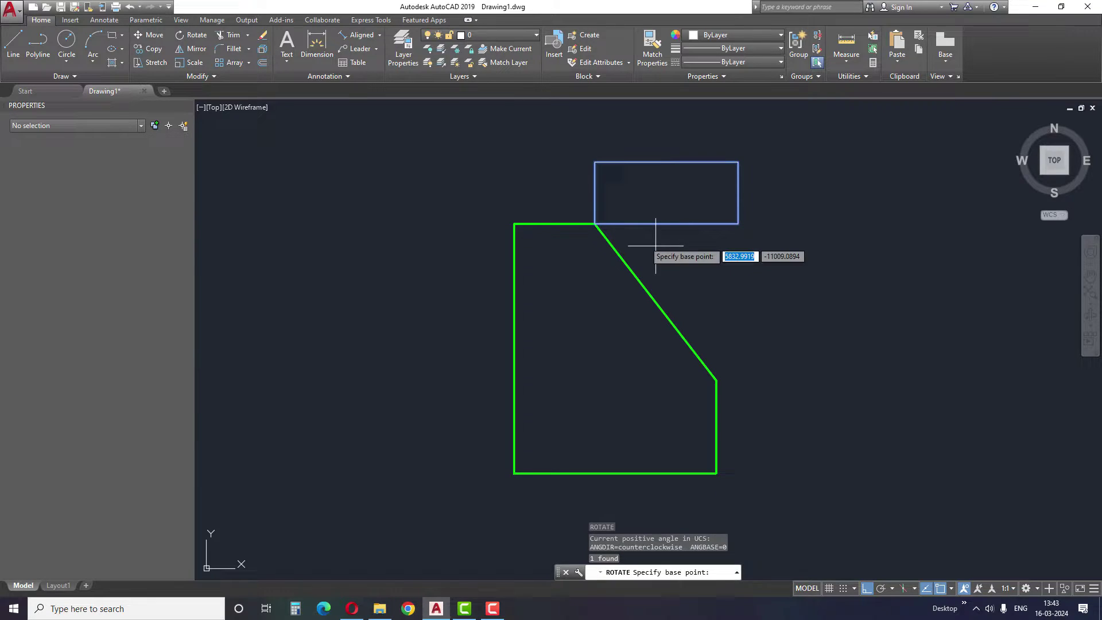
left_click(594, 226)
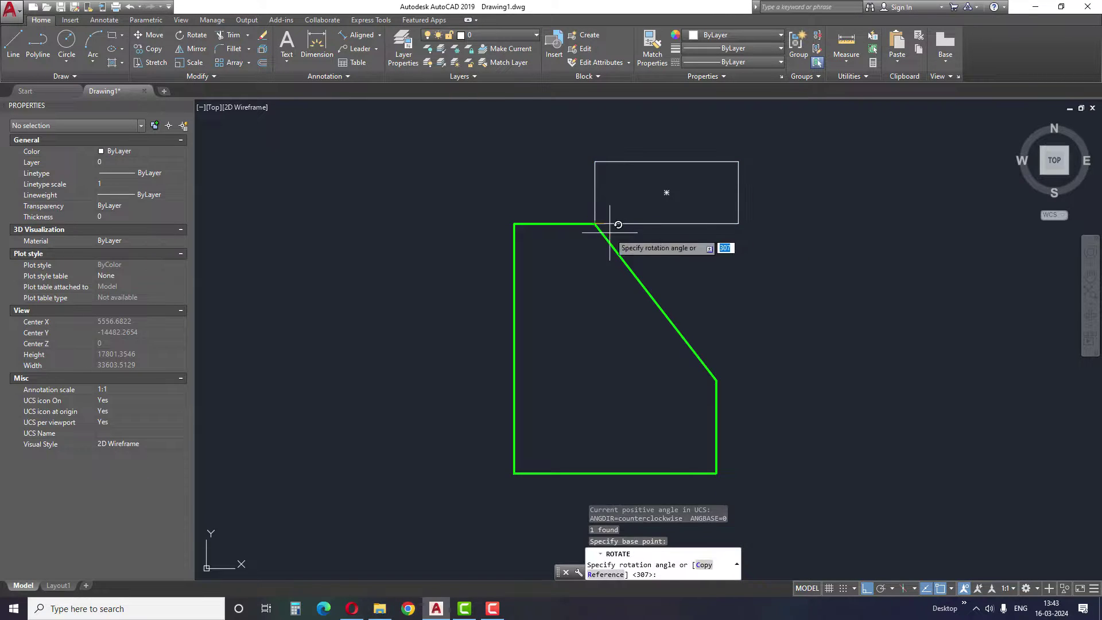
left_click(687, 321)
key("Escape")
key("Escape")
key("Escape")
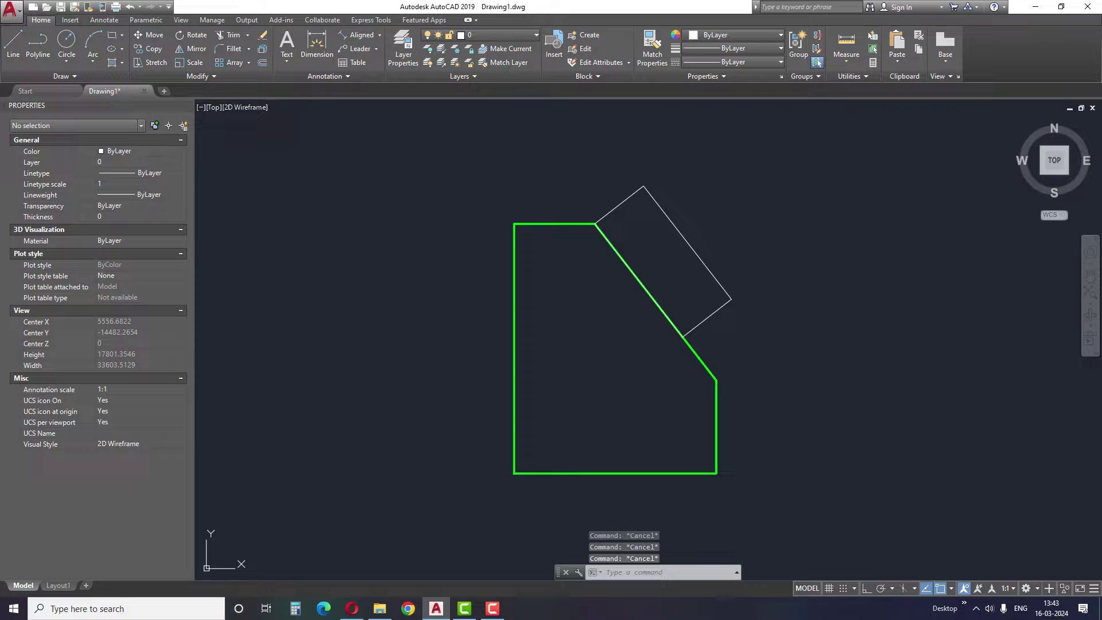
left_click(696, 246)
left_click(689, 215)
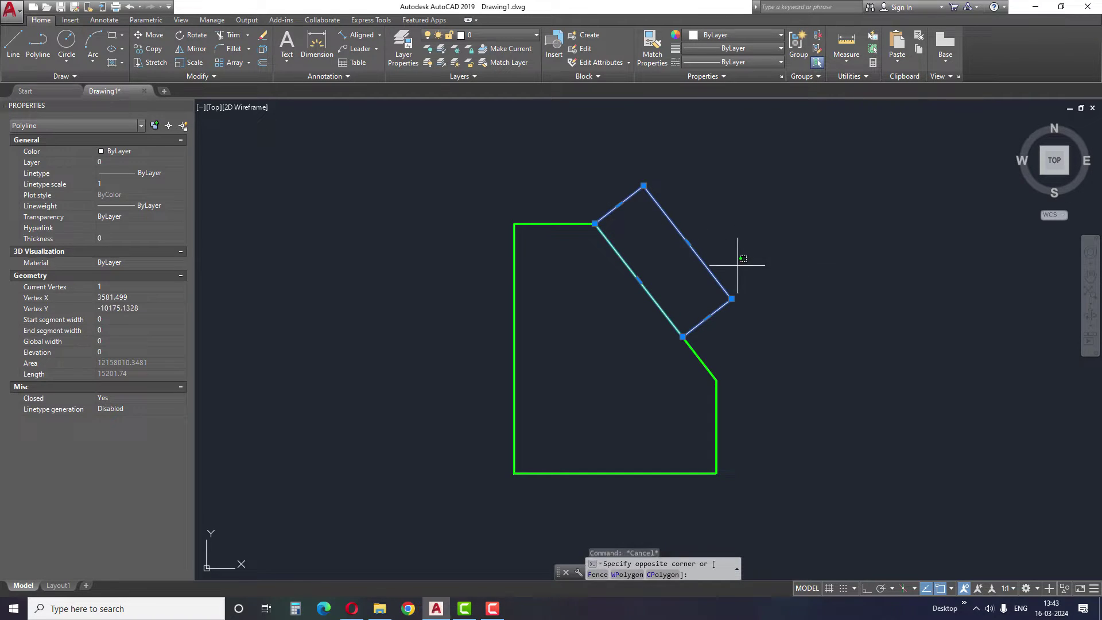
left_click(707, 233)
key("Delete")
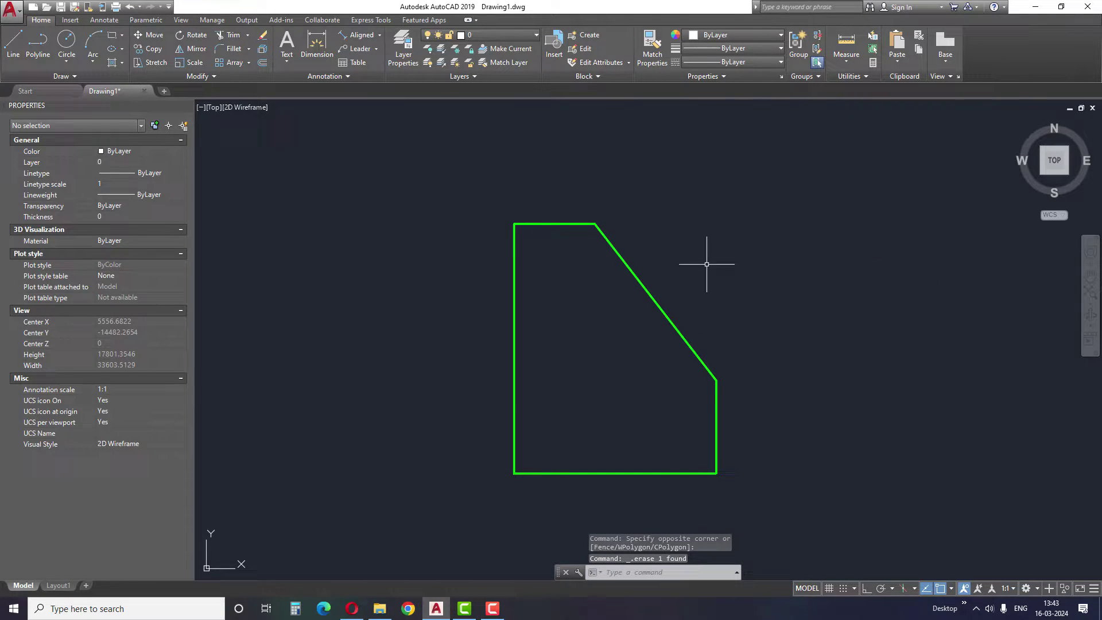
left_click(611, 241)
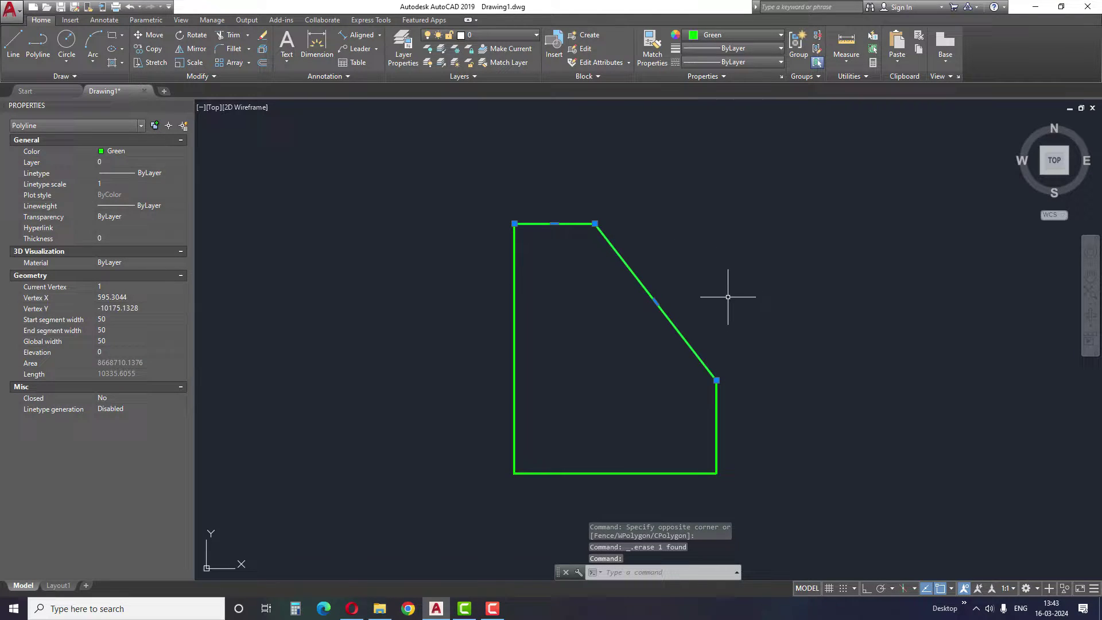
key("Escape")
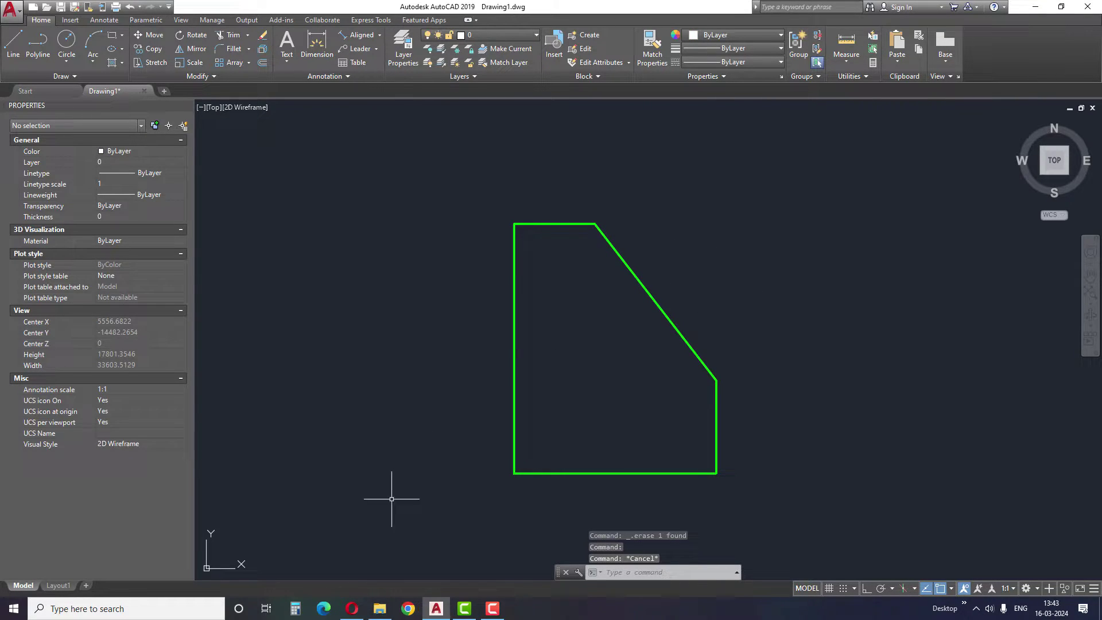
key("Escape")
key("Escape")
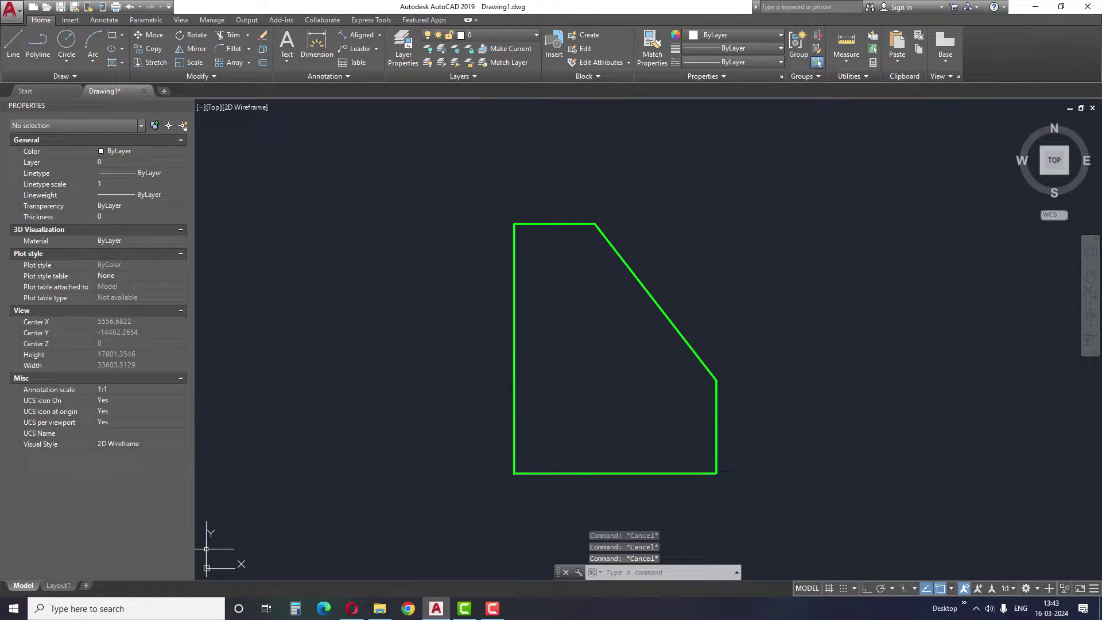
Place the UCS origin at the diagonal's top corner with X along the slanted edge.
left_click(226, 561)
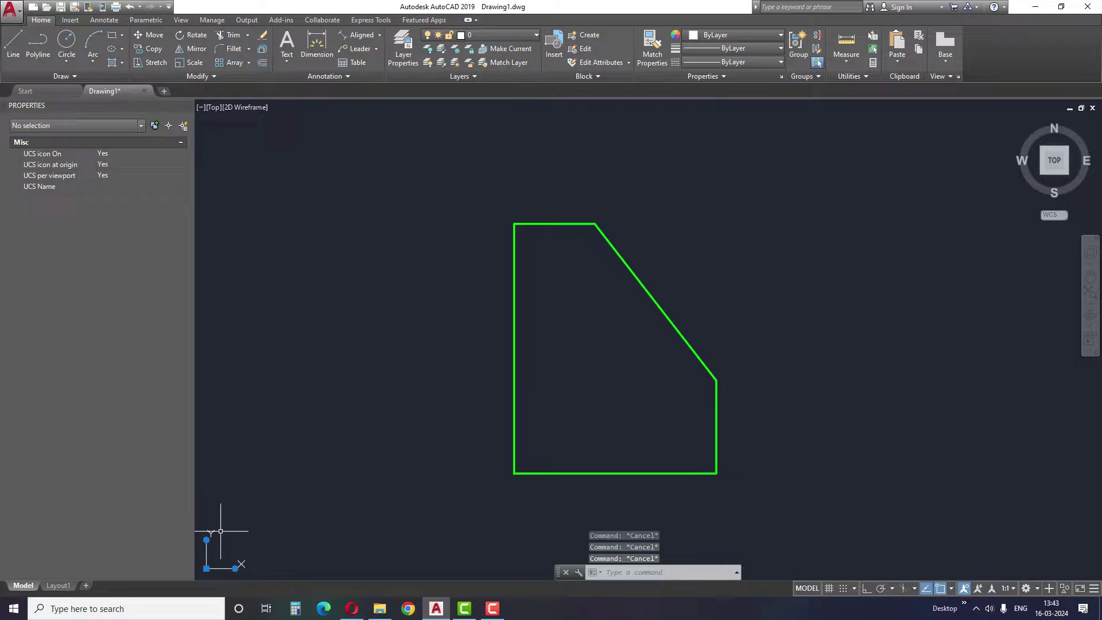
left_click(209, 568)
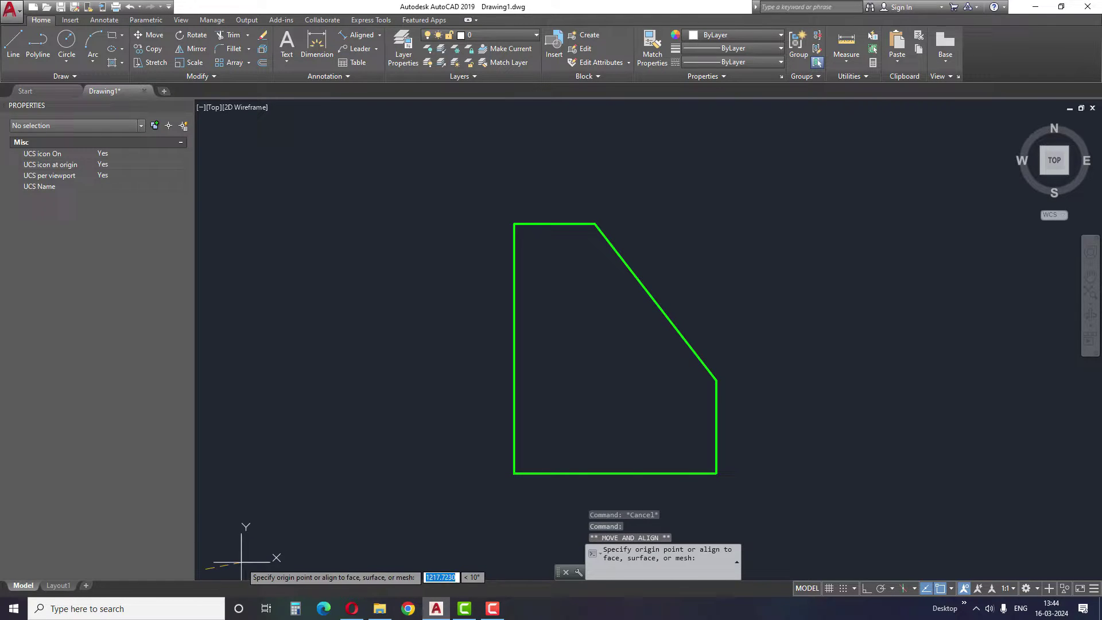
left_click(596, 224)
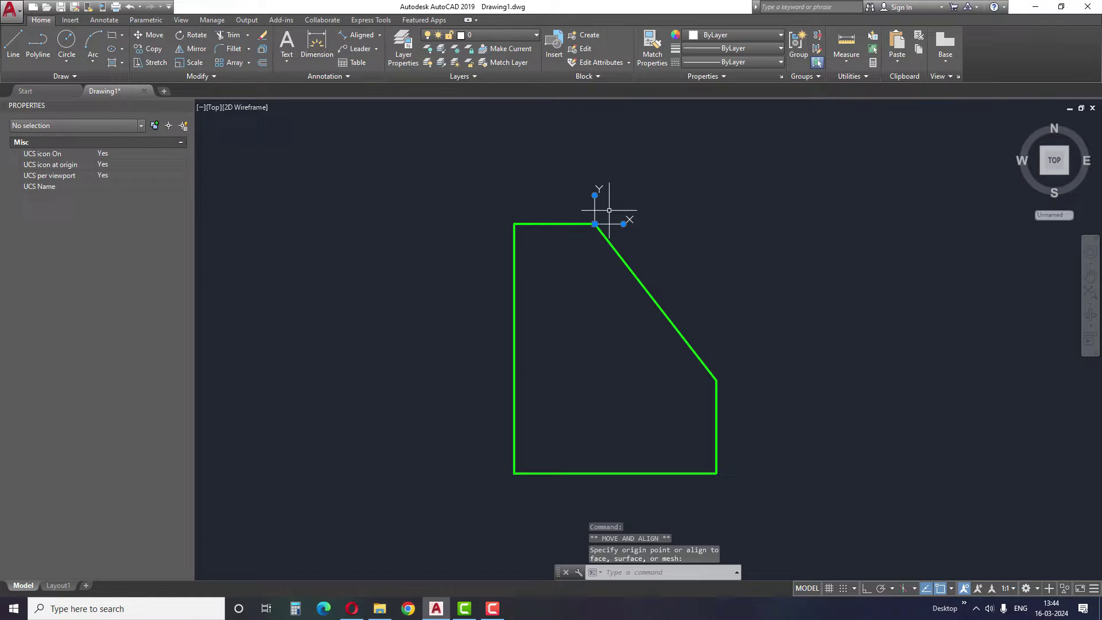
type("cs")
key("Return")
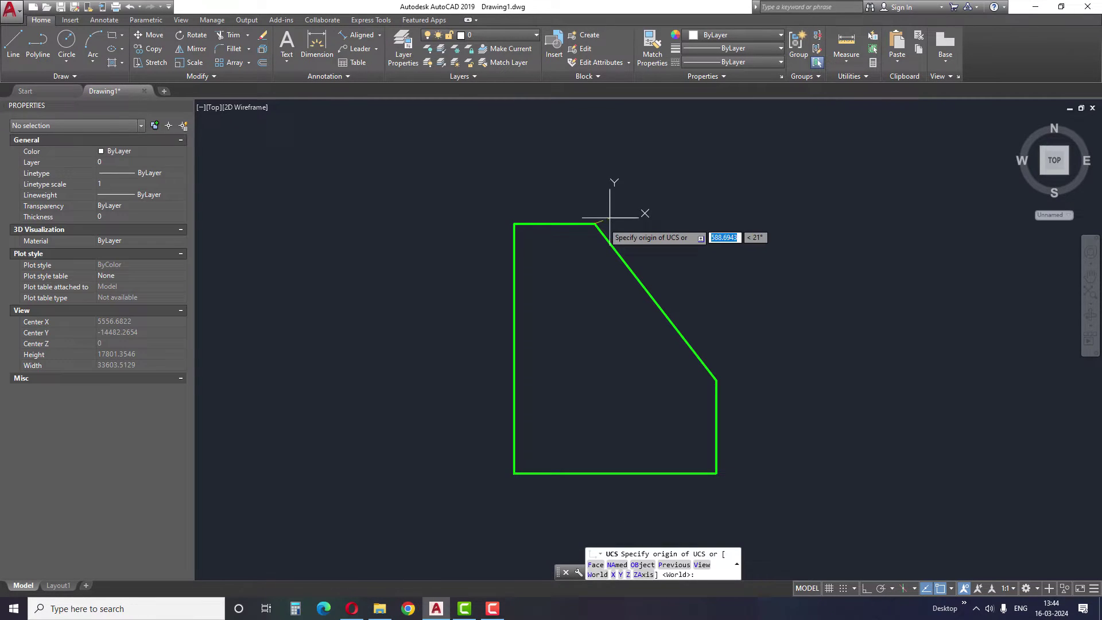
left_click(595, 224)
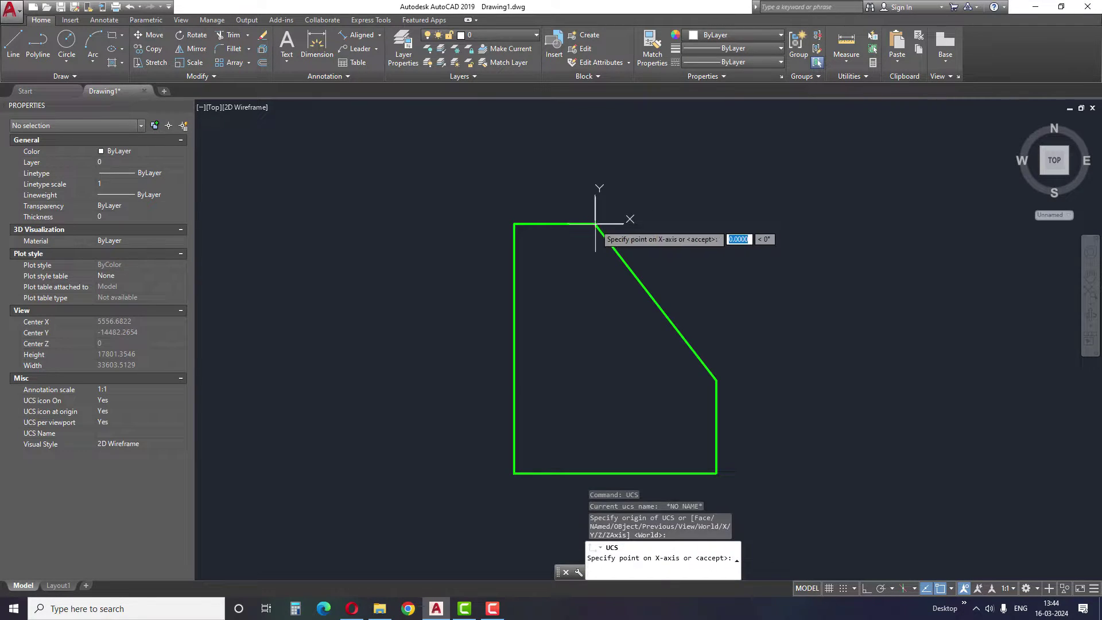
left_click(689, 348)
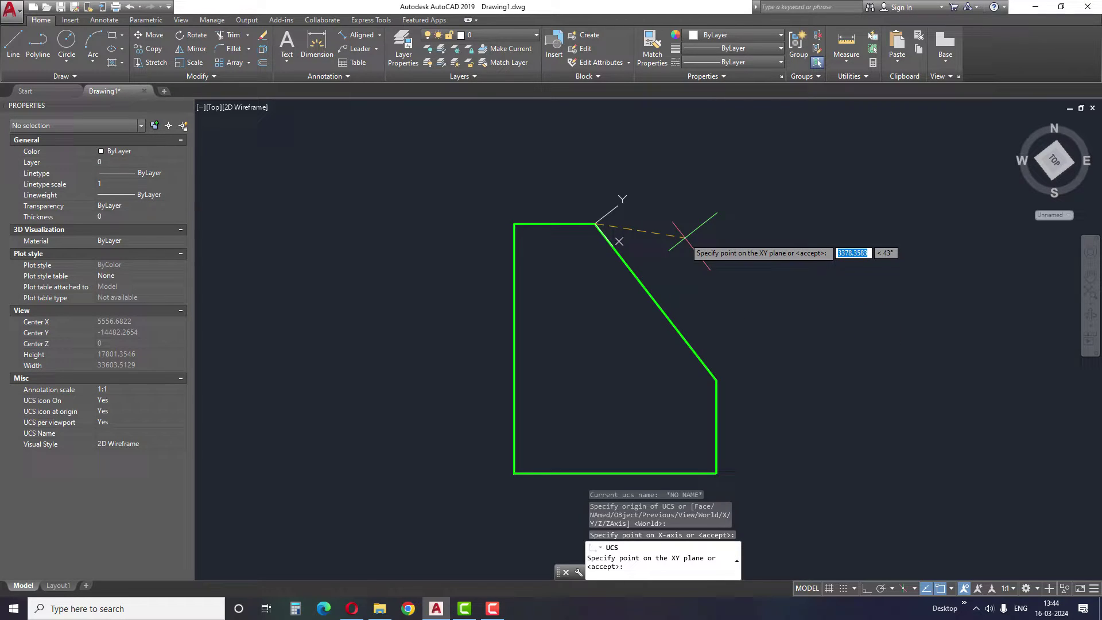
key("Return")
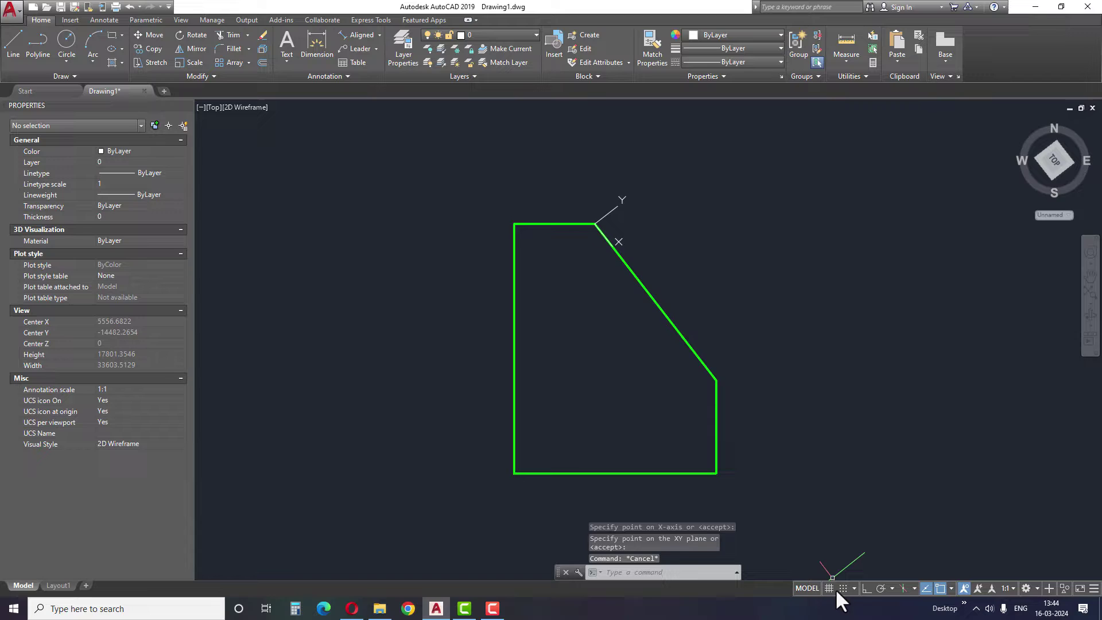
Draw a small square off the slanted green edge, squared to the rotated UCS.
key("Escape")
key("Escape")
key("Escape")
type("l")
key("Return")
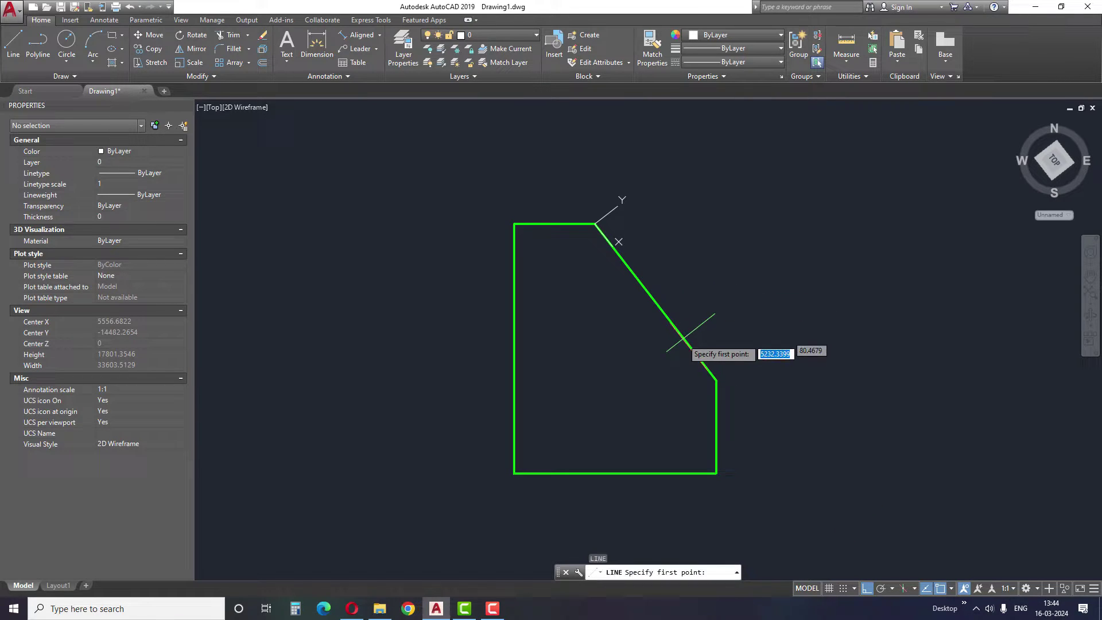
left_click(683, 334)
left_click(741, 291)
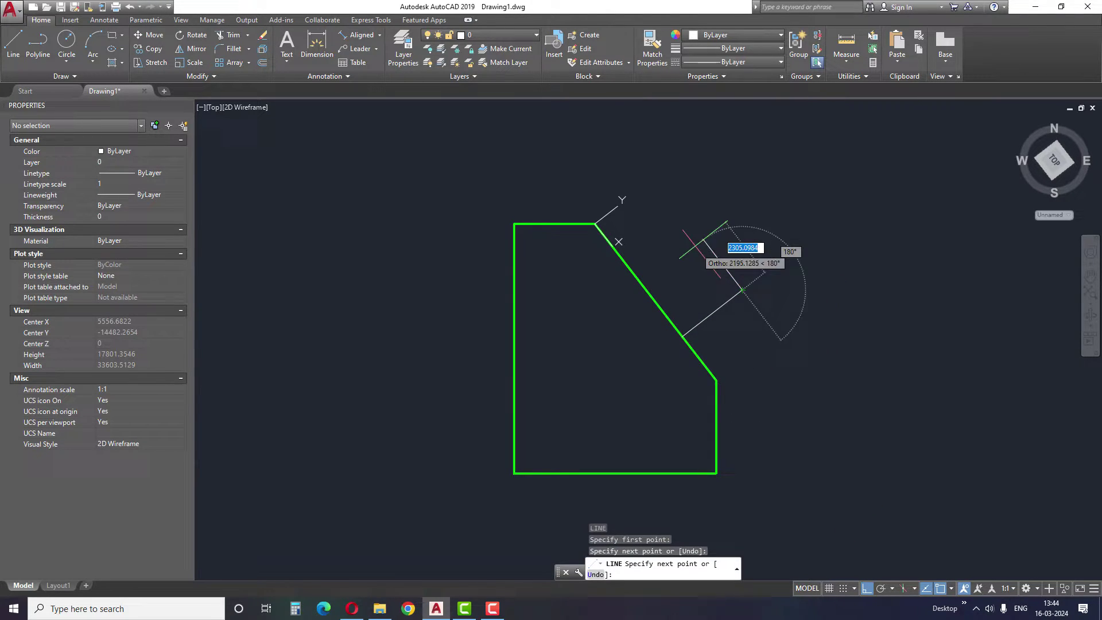
left_click(676, 205)
left_click(633, 270)
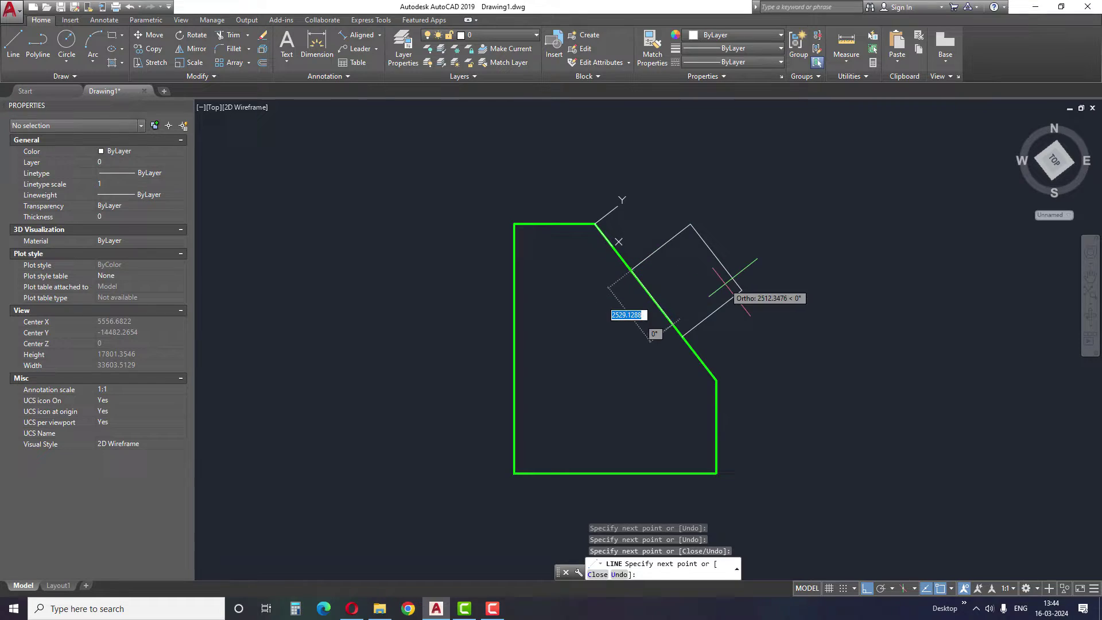
key("Escape")
key("Escape")
Select and erase the square's lines, then undo to bring them back.
left_click(770, 283)
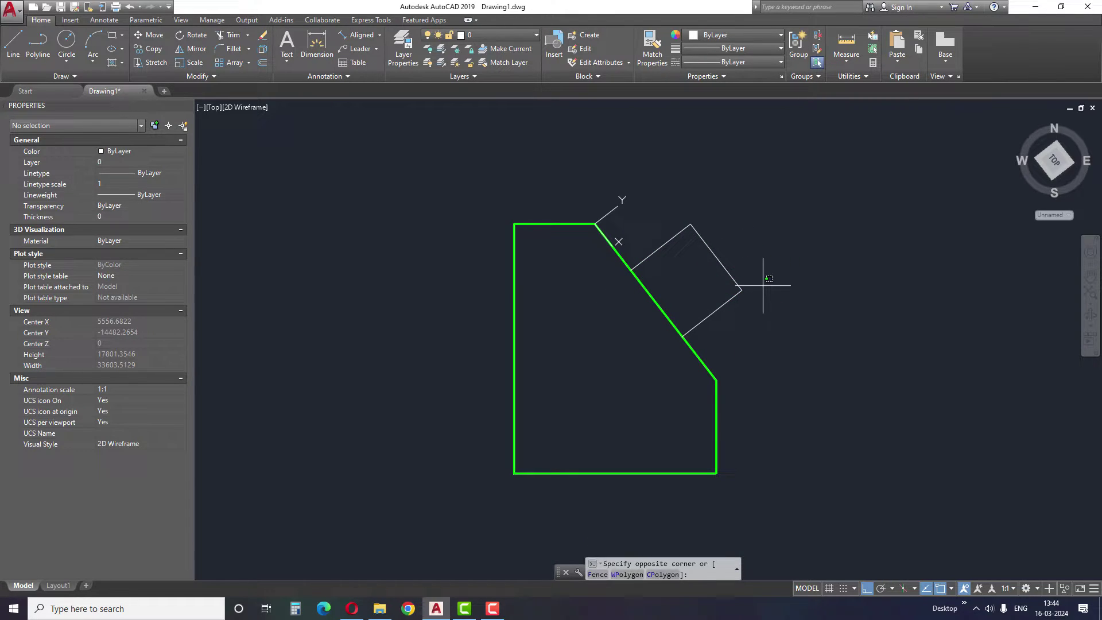
left_click(705, 239)
left_click(738, 301)
left_click(714, 258)
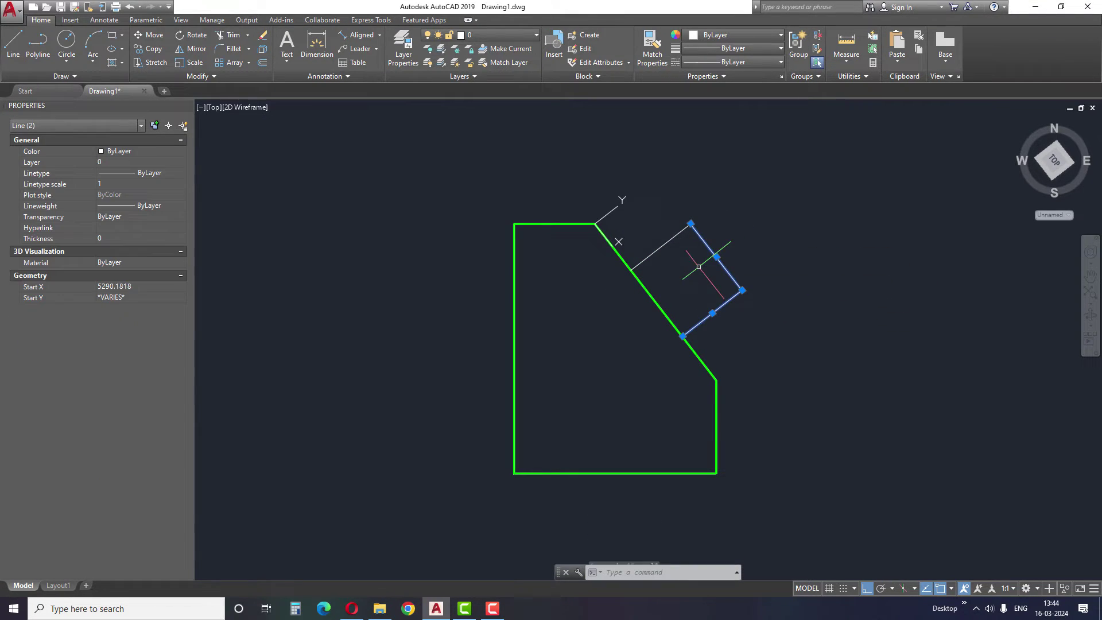
left_click(672, 230)
key("Delete")
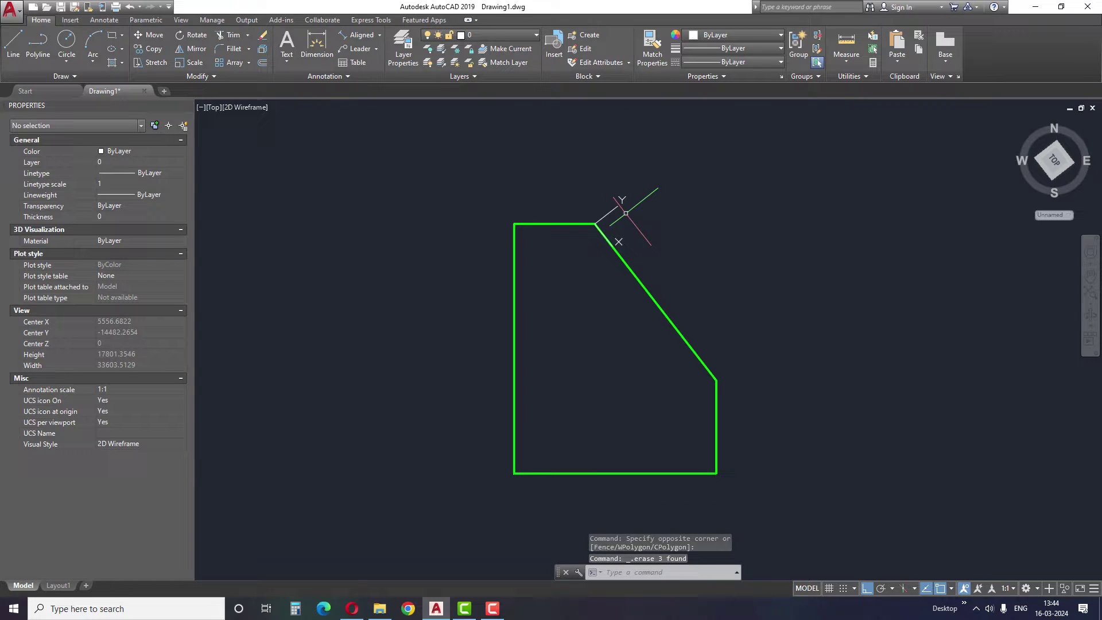
key("Escape")
key("Escape")
key("Escape")
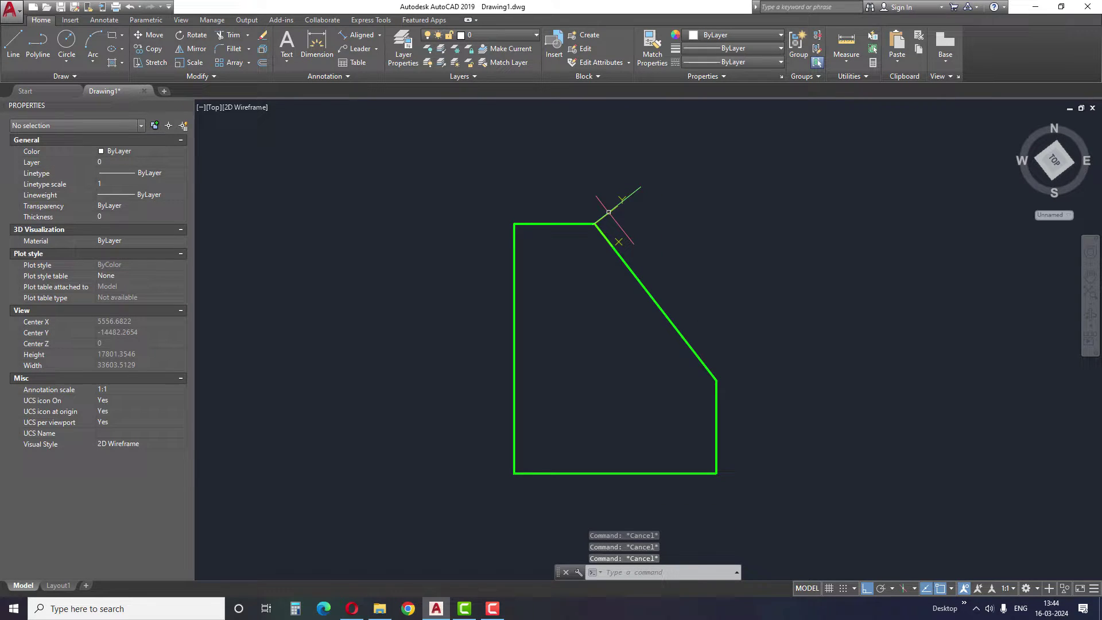
key("ctrl+z")
Reset the coordinate system to World from the UCS icon.
left_click(608, 236)
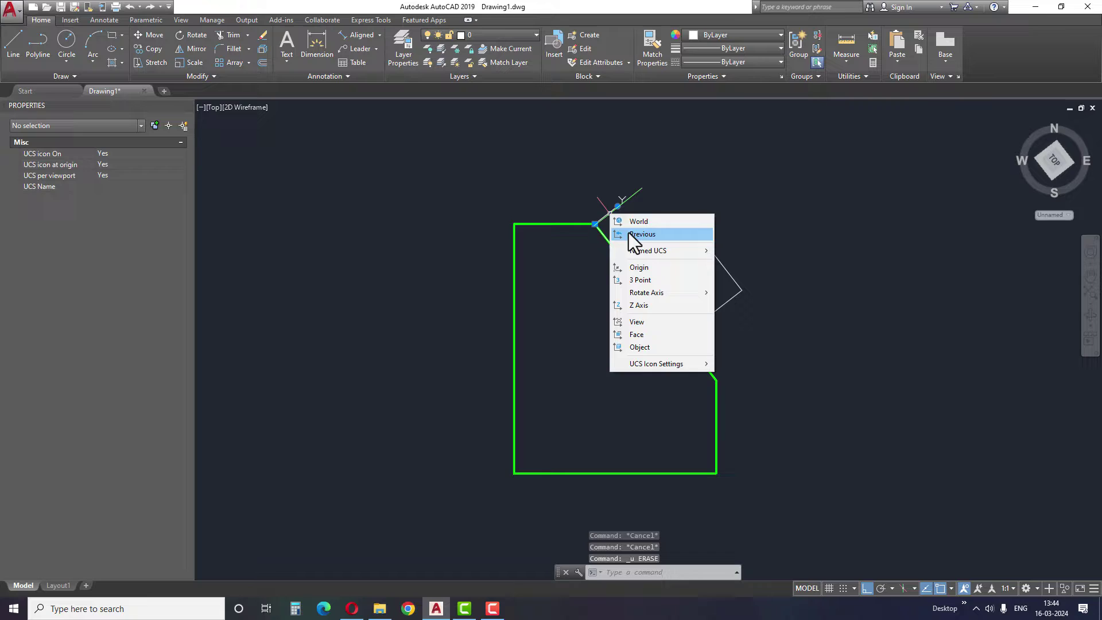
left_click(639, 227)
key("Escape")
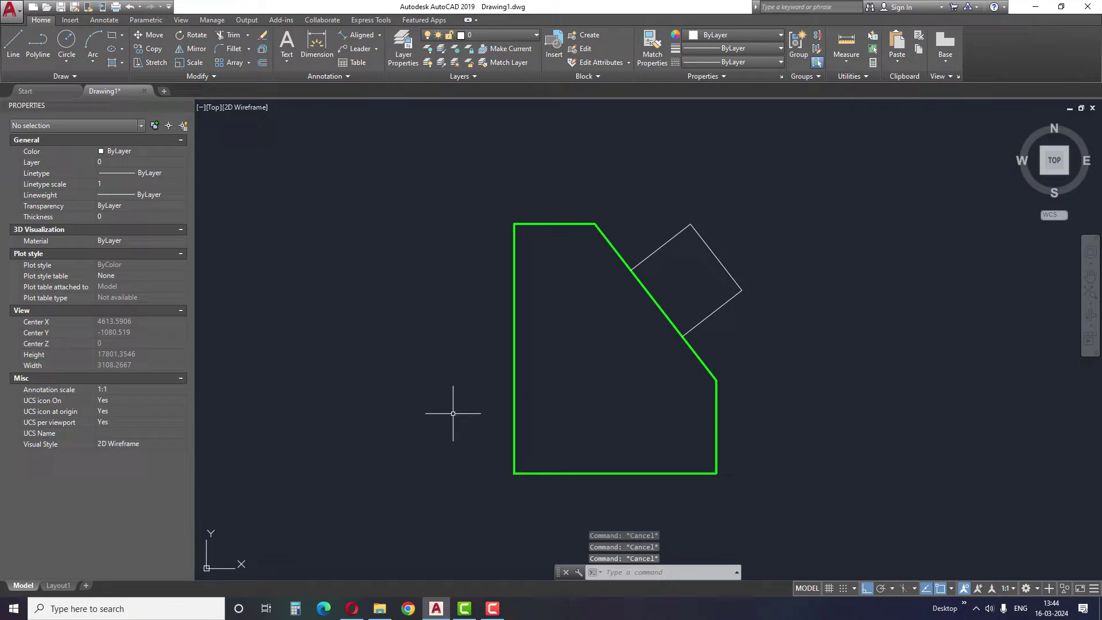
Window-select the small square and erase it.
left_click(613, 166)
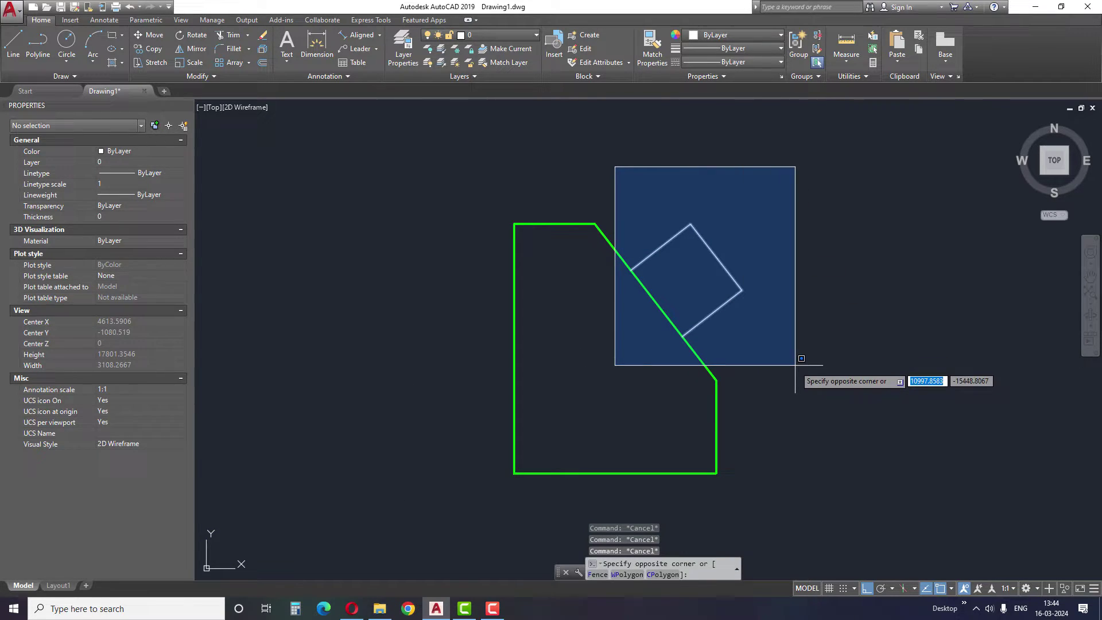
left_click(823, 367)
key("Delete")
key("Escape")
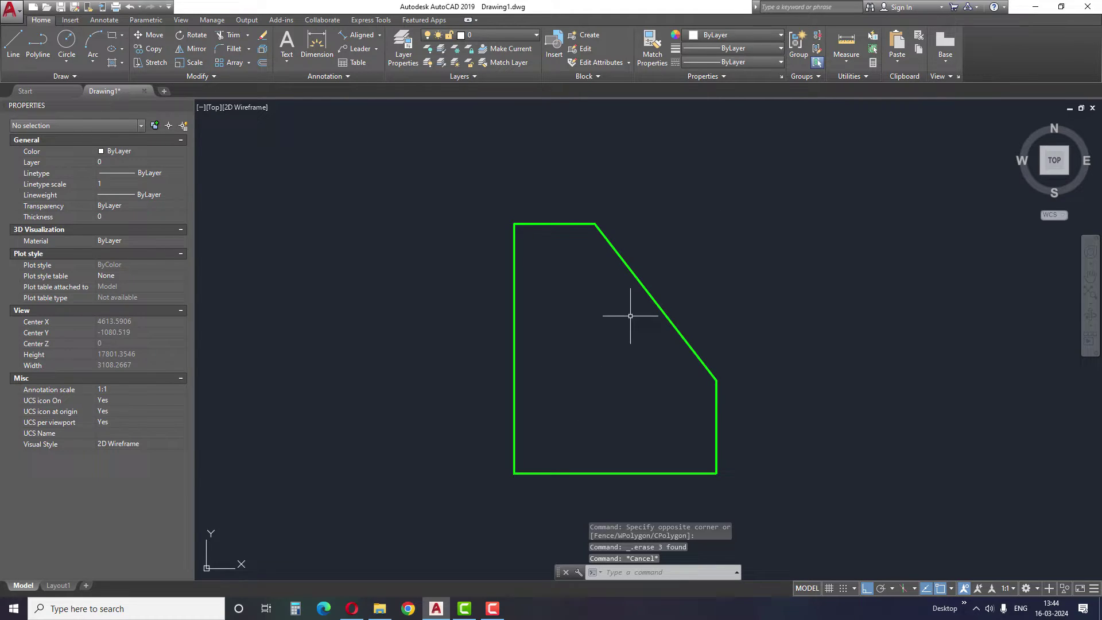
scroll(630, 315, "down", 3)
scroll(647, 203, "up", 1)
scroll(686, 177, "up", 3)
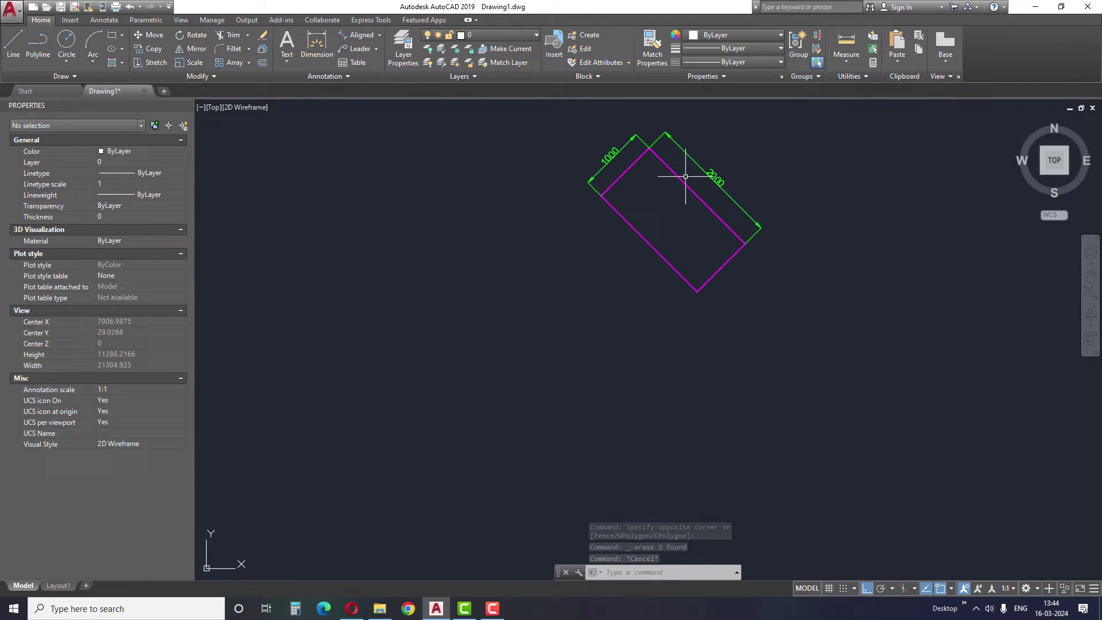
scroll(706, 177, "up", 4)
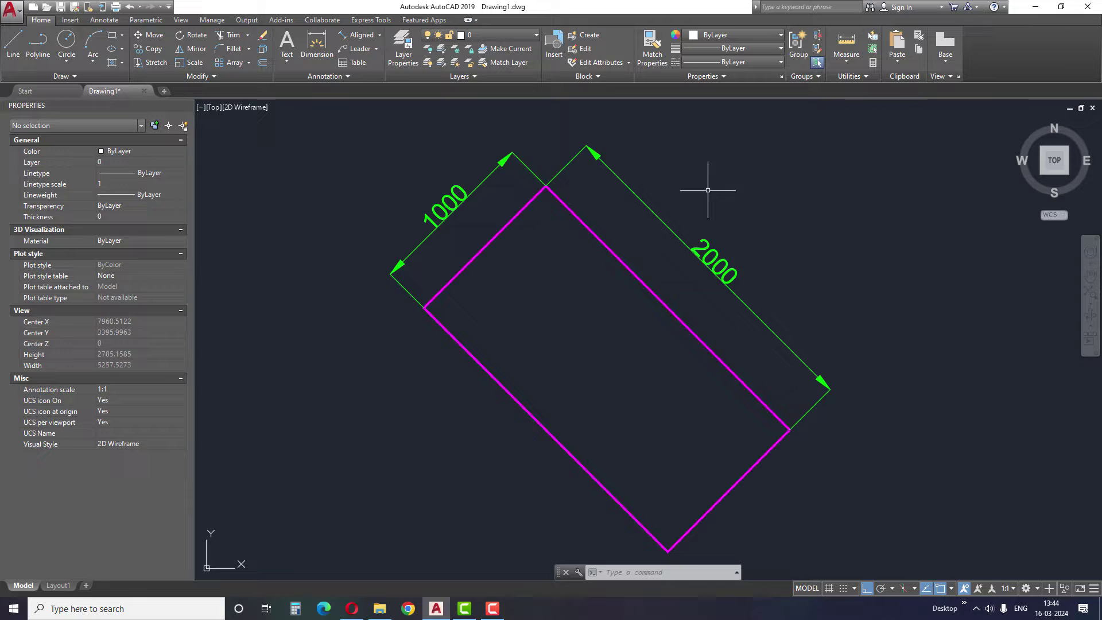
scroll(709, 190, "down", 2)
Check the magenta rectangle's 2000 dimension, preview Layout1, then return to Model.
key("Escape")
key("Escape")
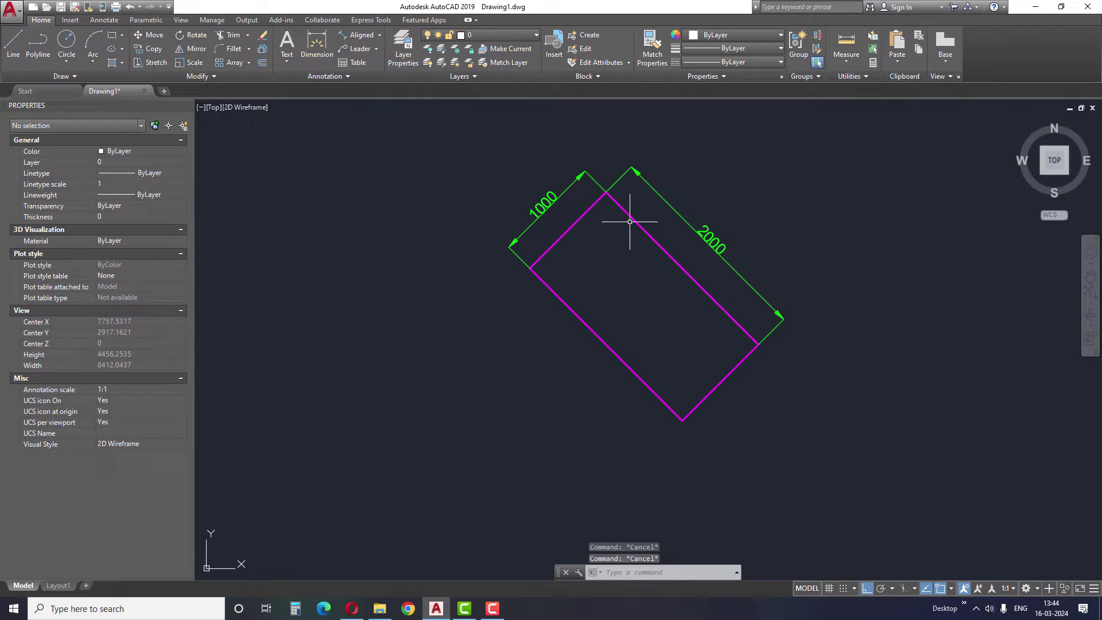
key("Escape")
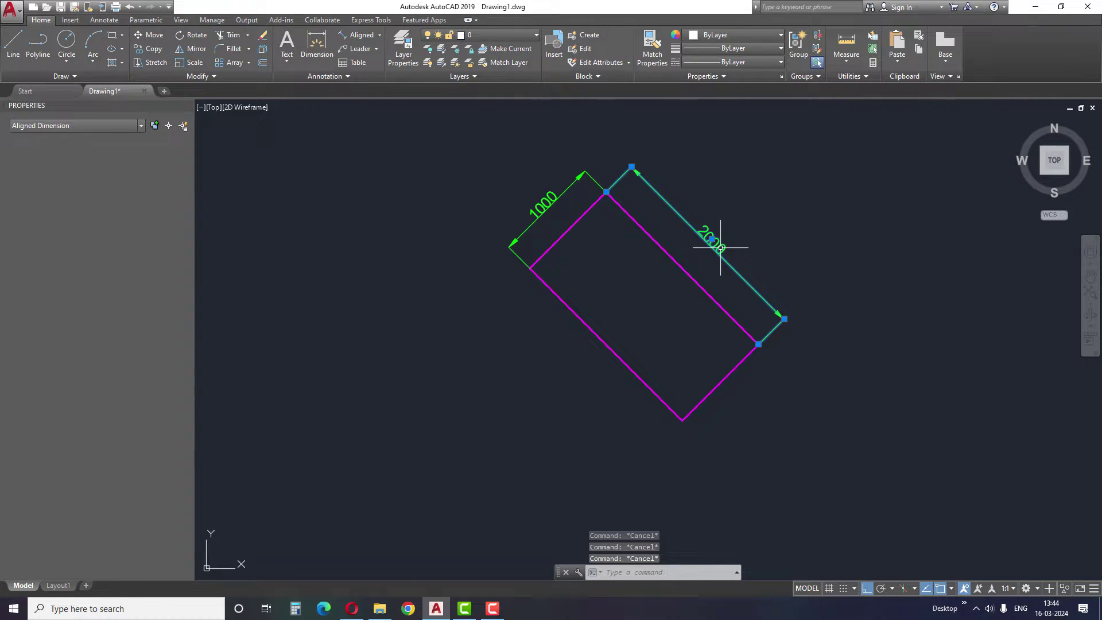
left_click(713, 238)
key("Escape")
left_click(56, 586)
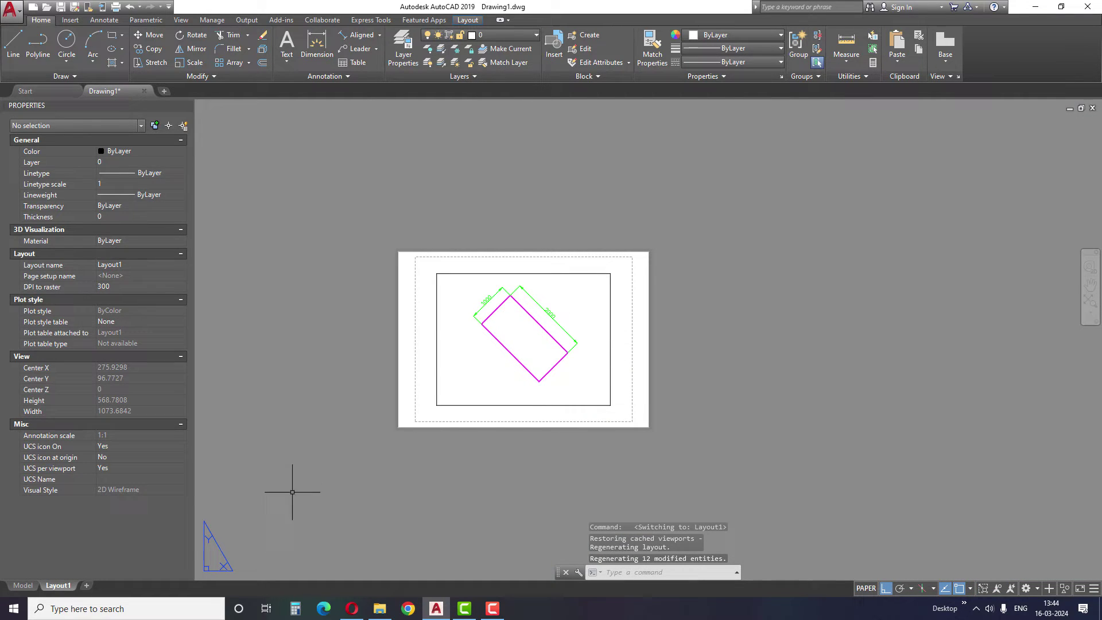
left_click(23, 586)
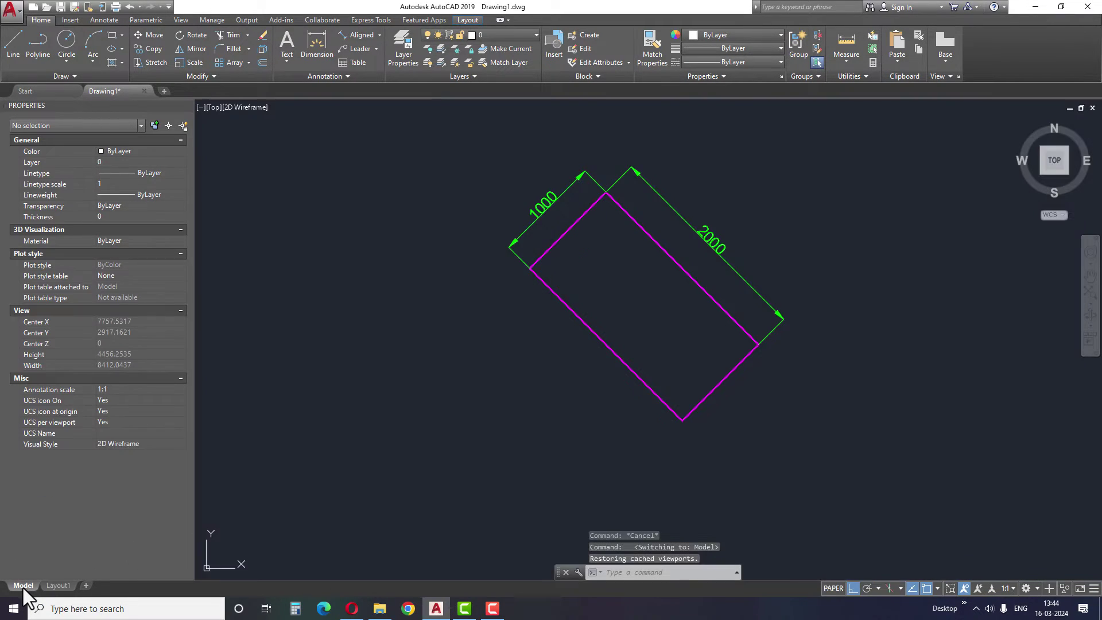
key("Escape")
key("Escape")
key("Escape")
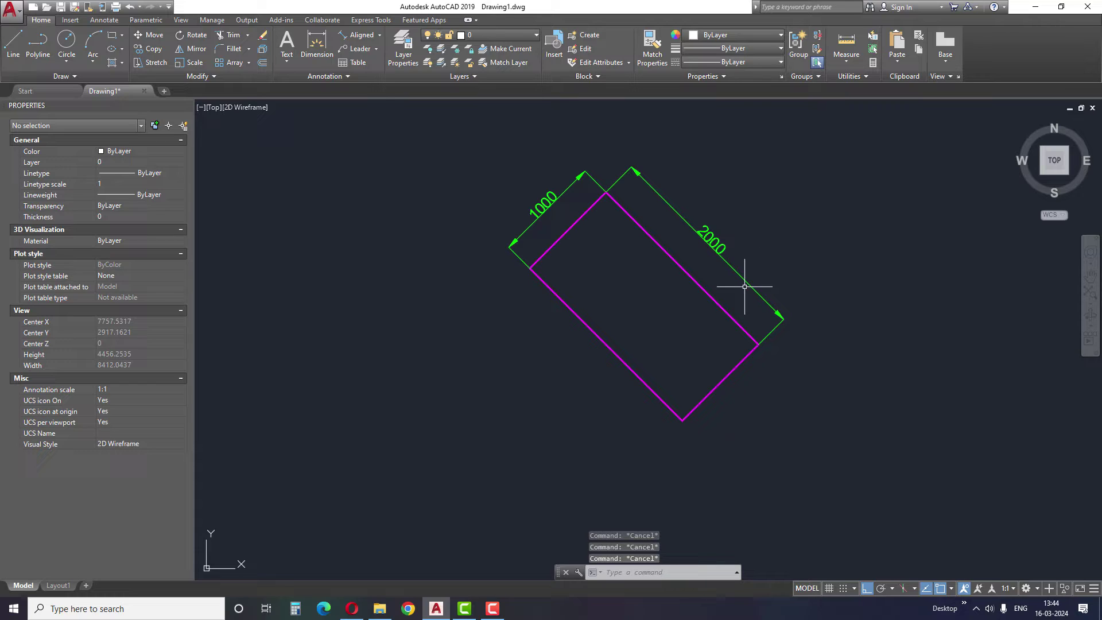
left_click(567, 306)
key("Escape")
Move the Layout1 viewport beside the paper sheet and turn ortho mode off.
left_click(57, 586)
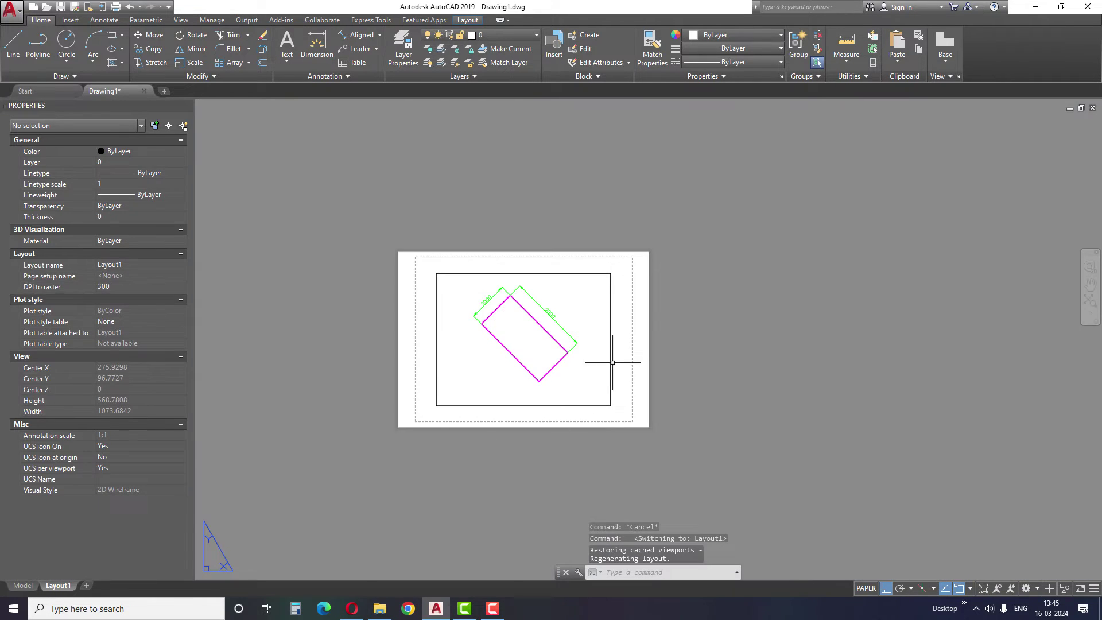
left_click(610, 344)
type("M")
key("Return")
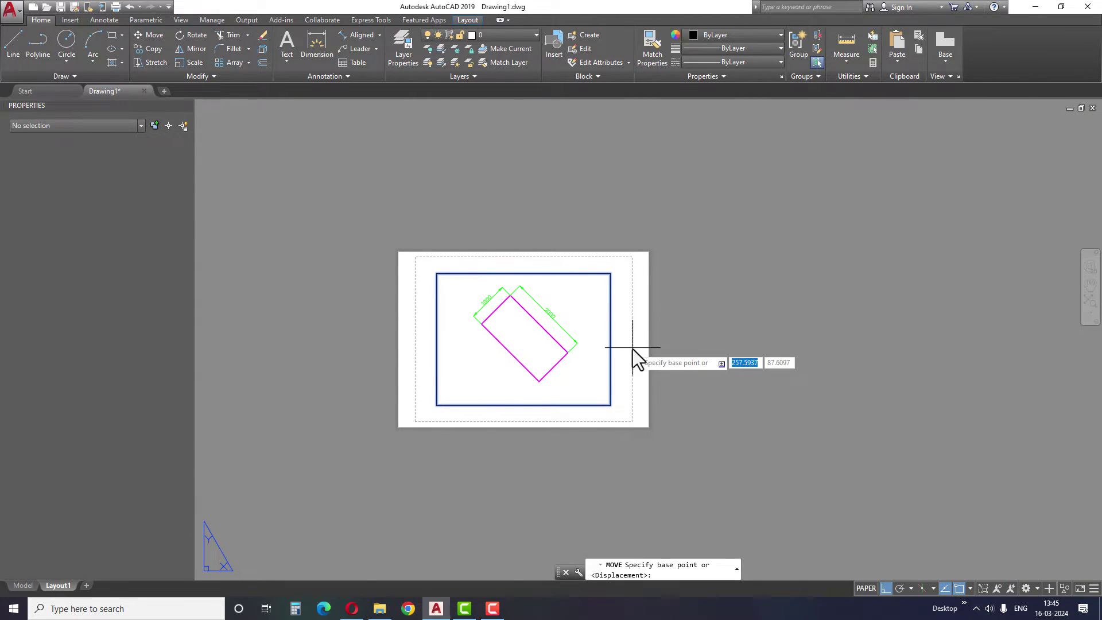
left_click(633, 349)
middle_click_drag(956, 312, 752, 355)
left_click(800, 369)
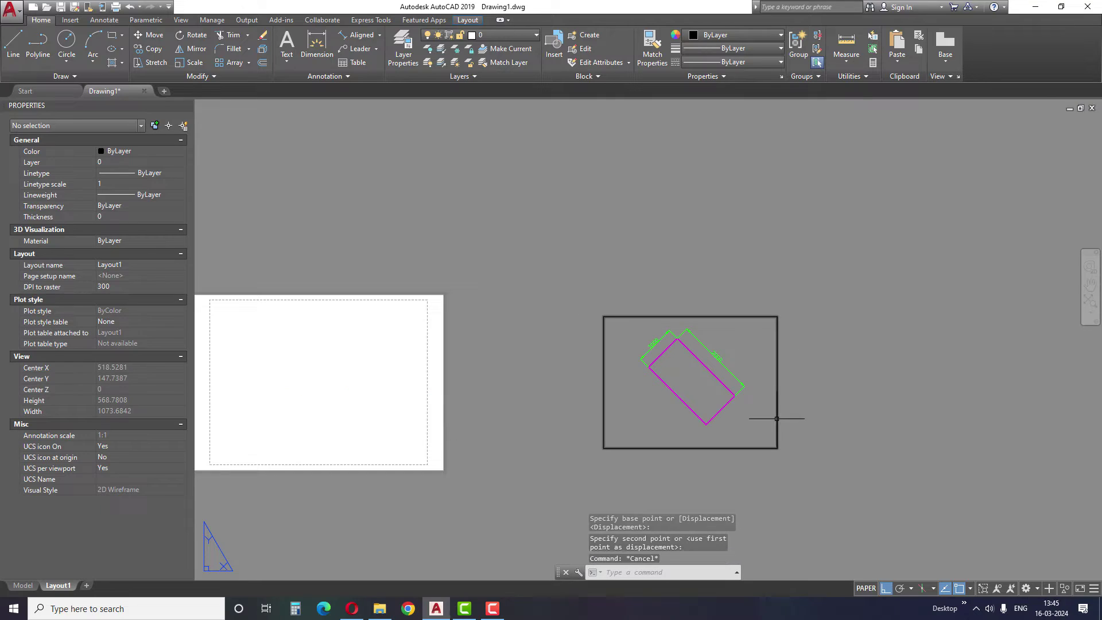
key("Escape")
key("Escape")
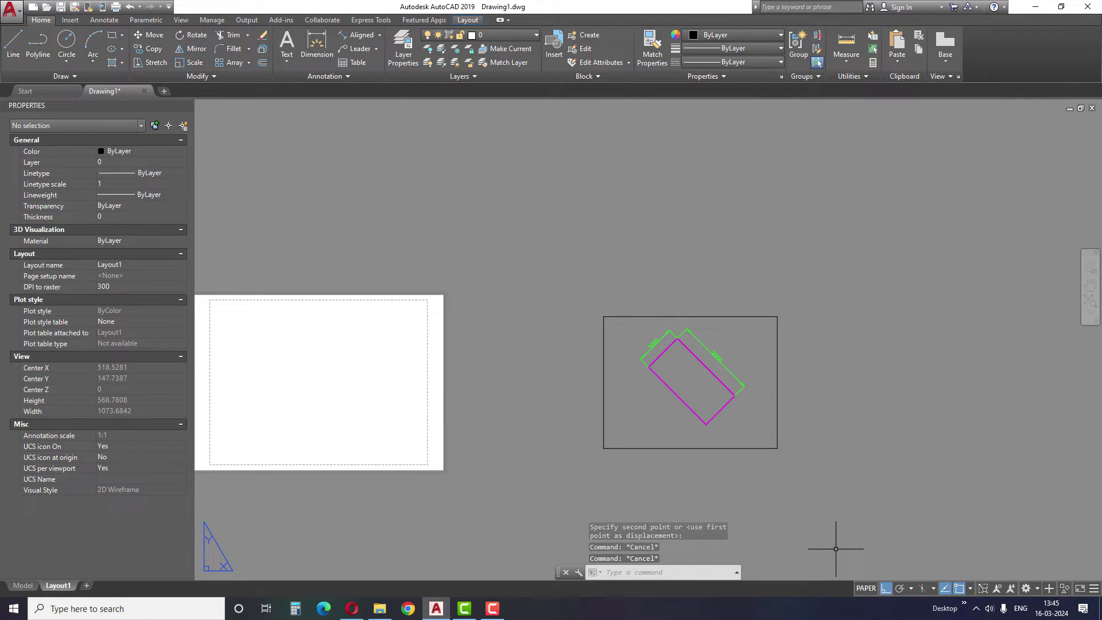
left_click(884, 590)
Inside the viewport, set a UCS at the rectangle's top corner, X along its edge.
double_click(745, 348)
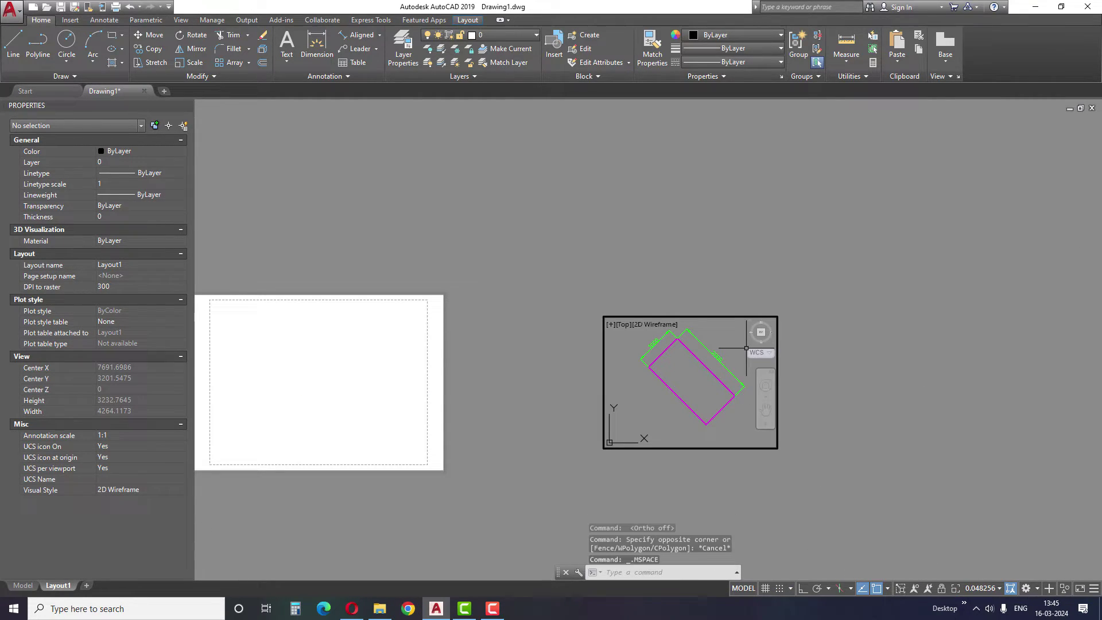
type("ucs")
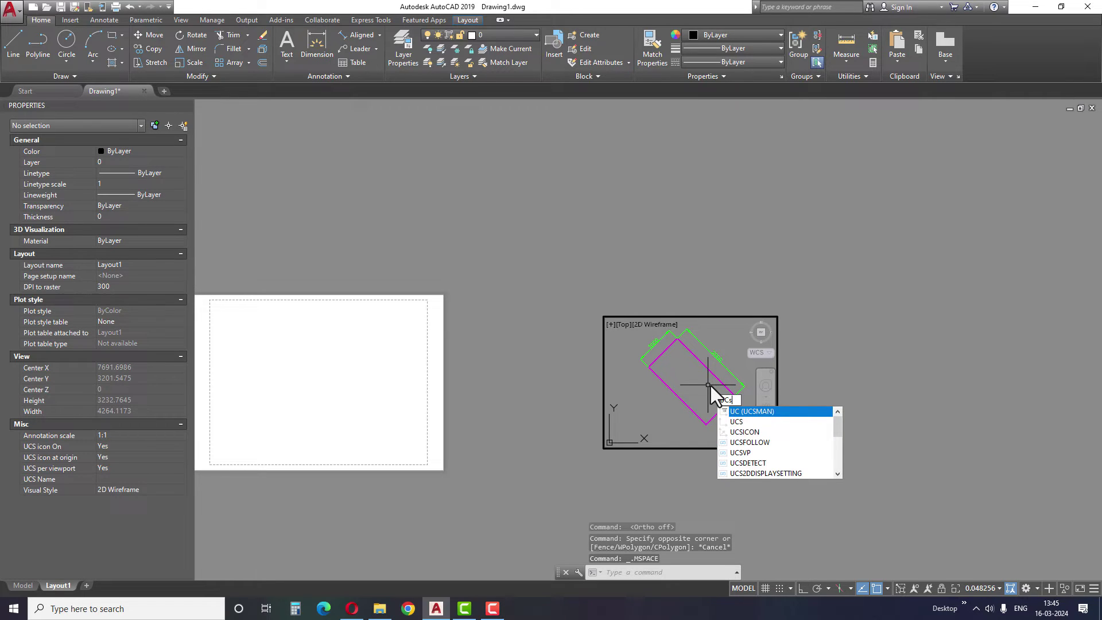
key("Return")
left_click(678, 339)
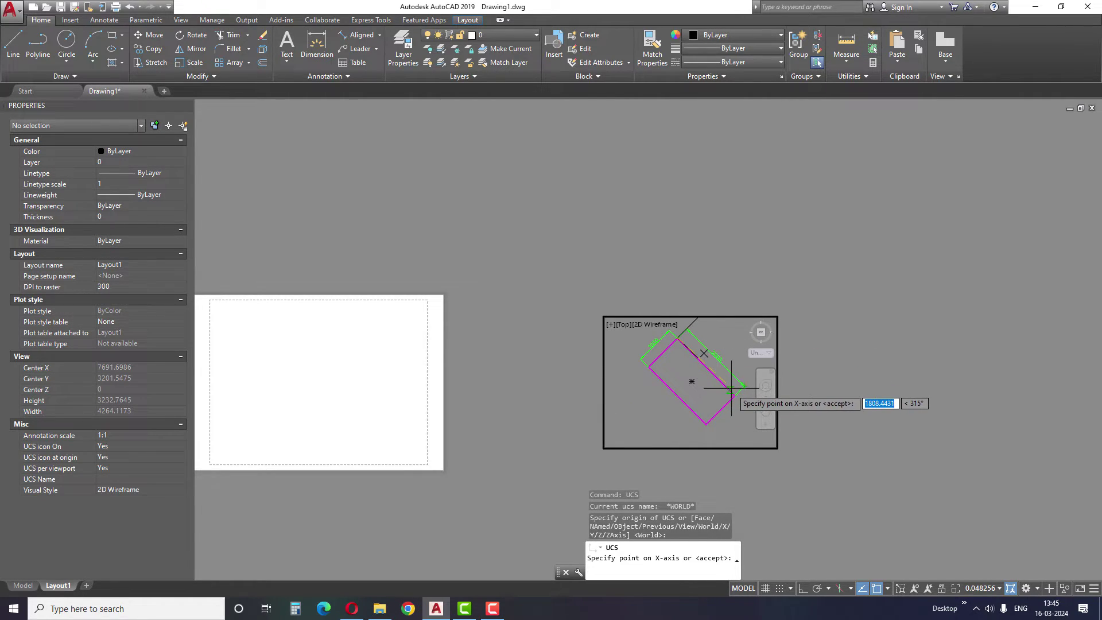
left_click(732, 392)
left_click(735, 367)
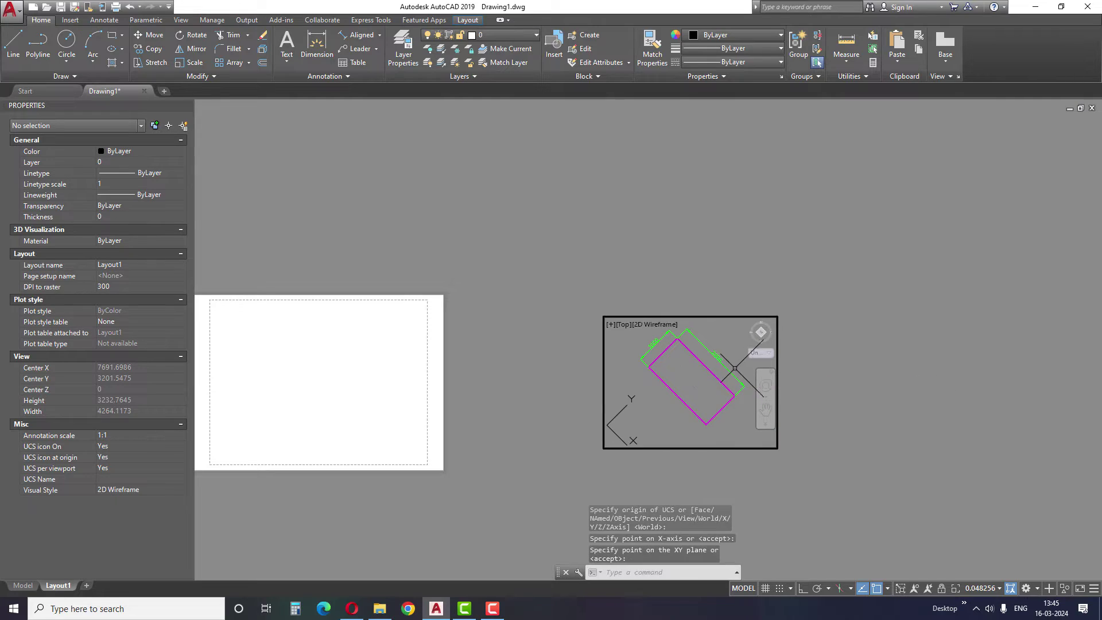
double_click(813, 362)
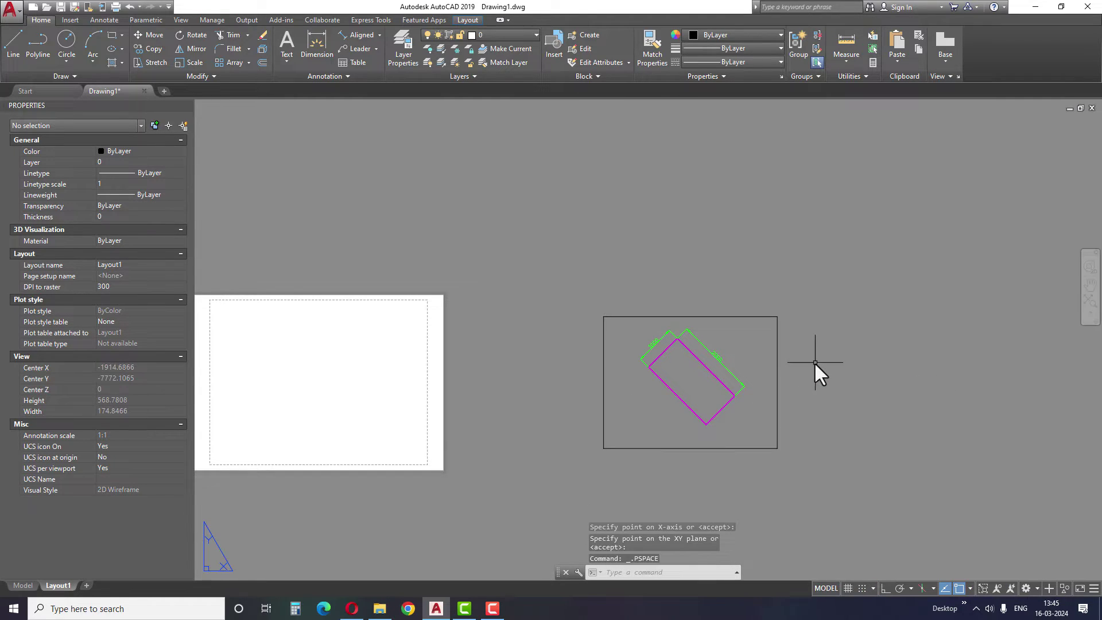
scroll(727, 351, "up", 2)
double_click(727, 350)
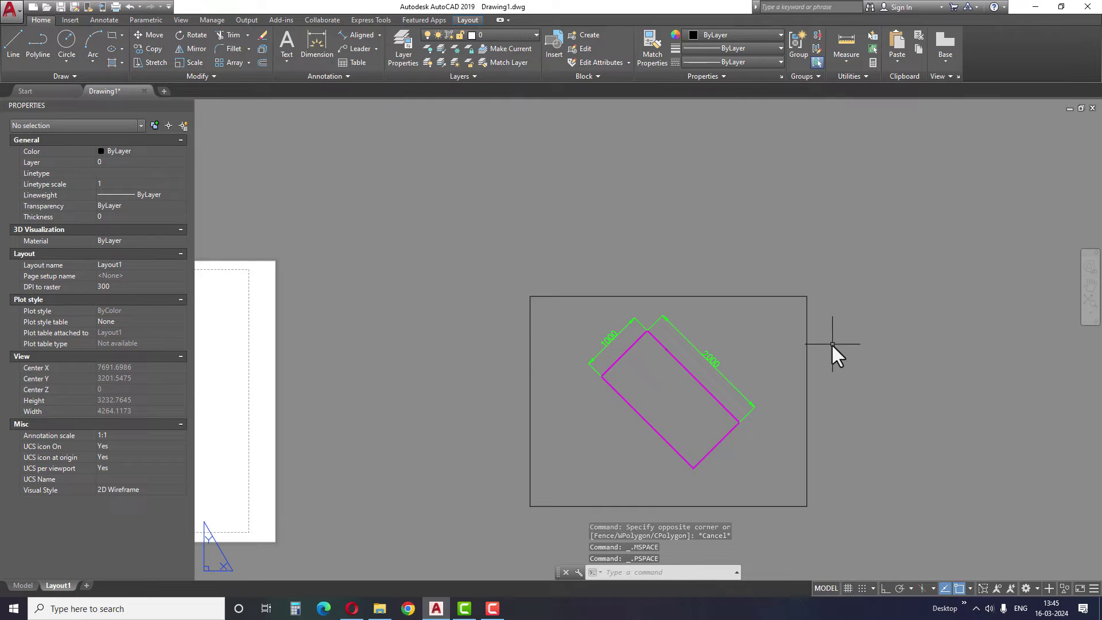
scroll(776, 357, "up", 2)
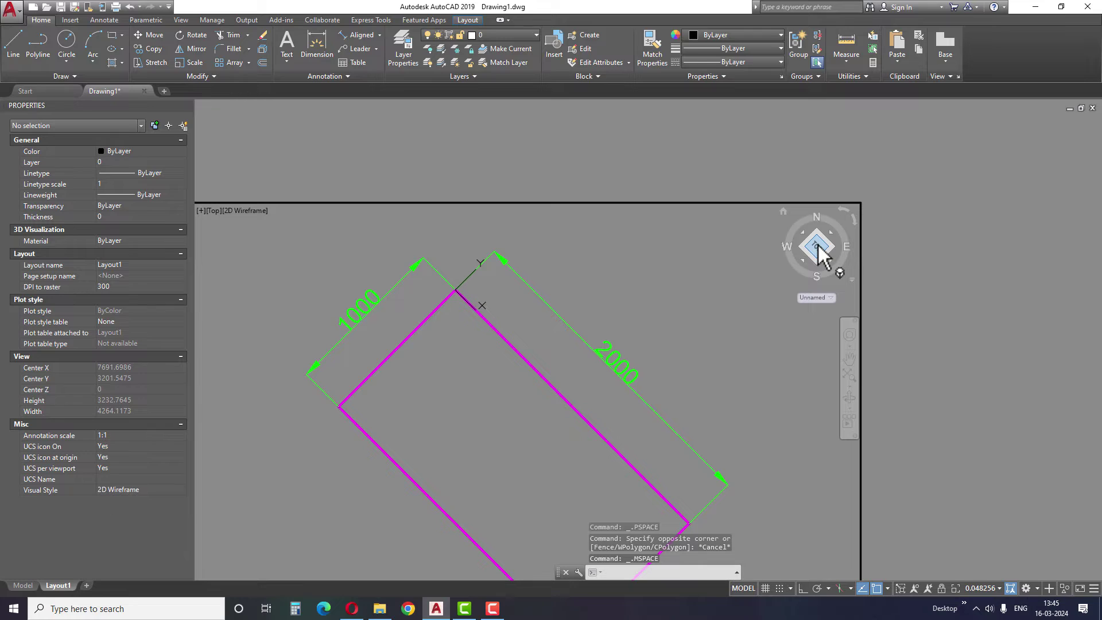
Set the viewport view to TOP so the rectangle appears horizontal, then pan it.
left_click(818, 250)
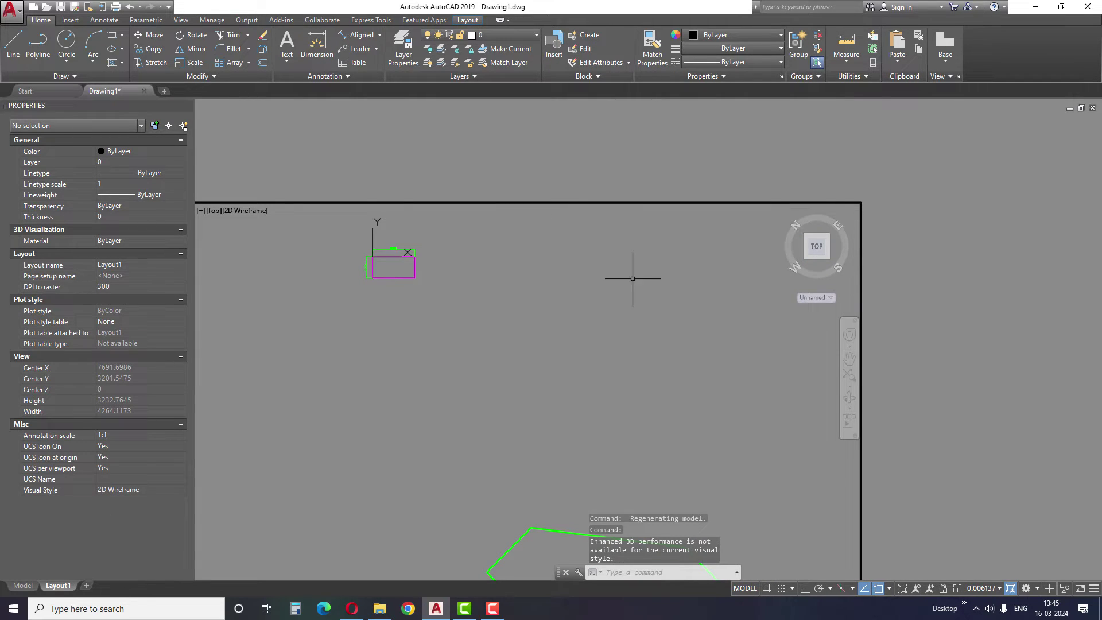
scroll(633, 279, "down", 2)
scroll(500, 264, "up", 6)
scroll(498, 271, "up", 3)
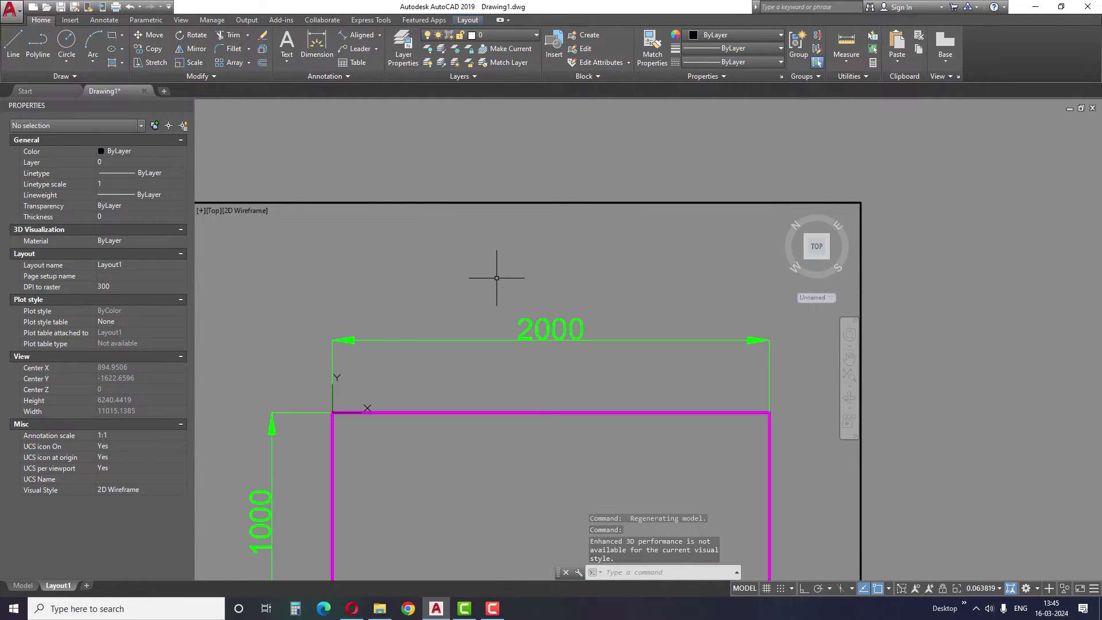
scroll(496, 278, "down", 2)
double_click(974, 286)
scroll(888, 243, "down", 2)
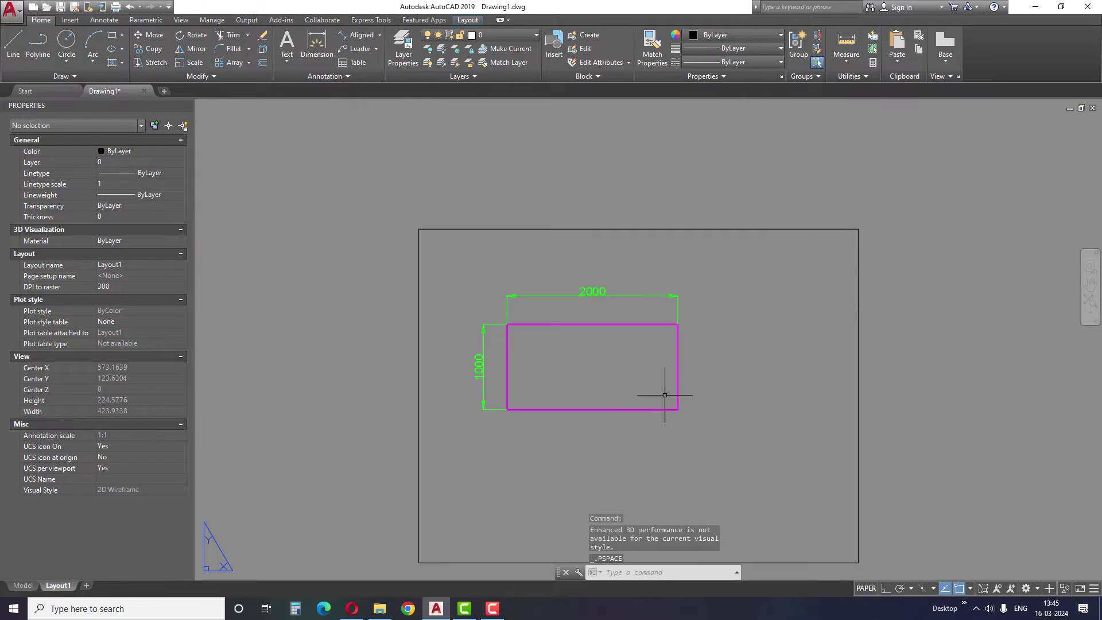
double_click(738, 272)
middle_click_drag(738, 278, 792, 293)
type("z")
Zoom-window the rectangle with its 2000 and 1000 dimensions, then return to paper space.
key("Return")
left_click(620, 200)
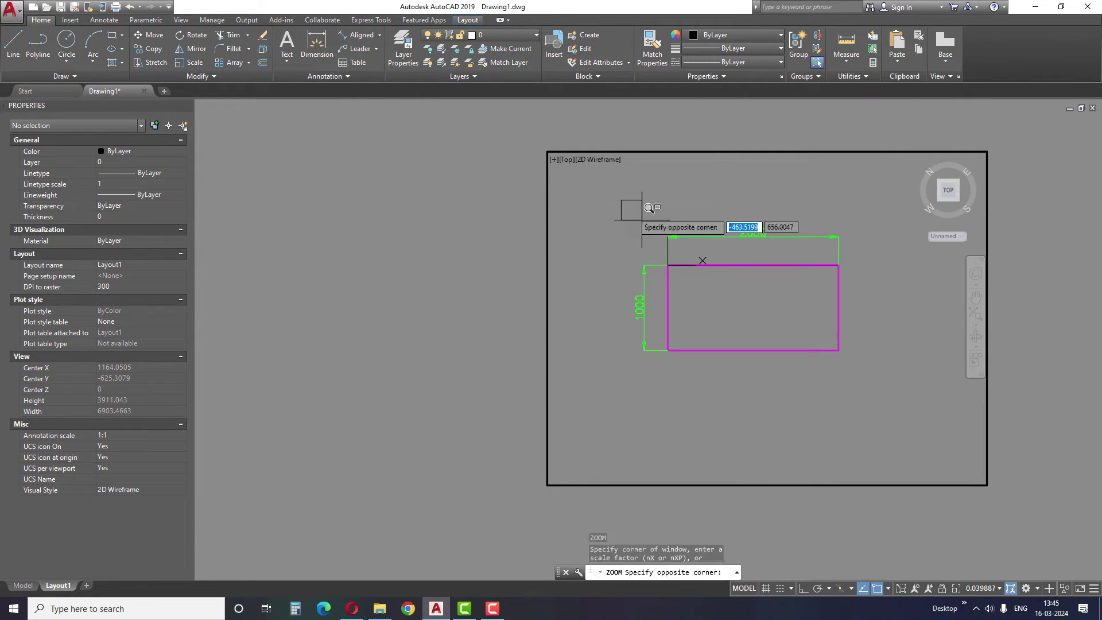
left_click(878, 365)
double_click(1057, 271)
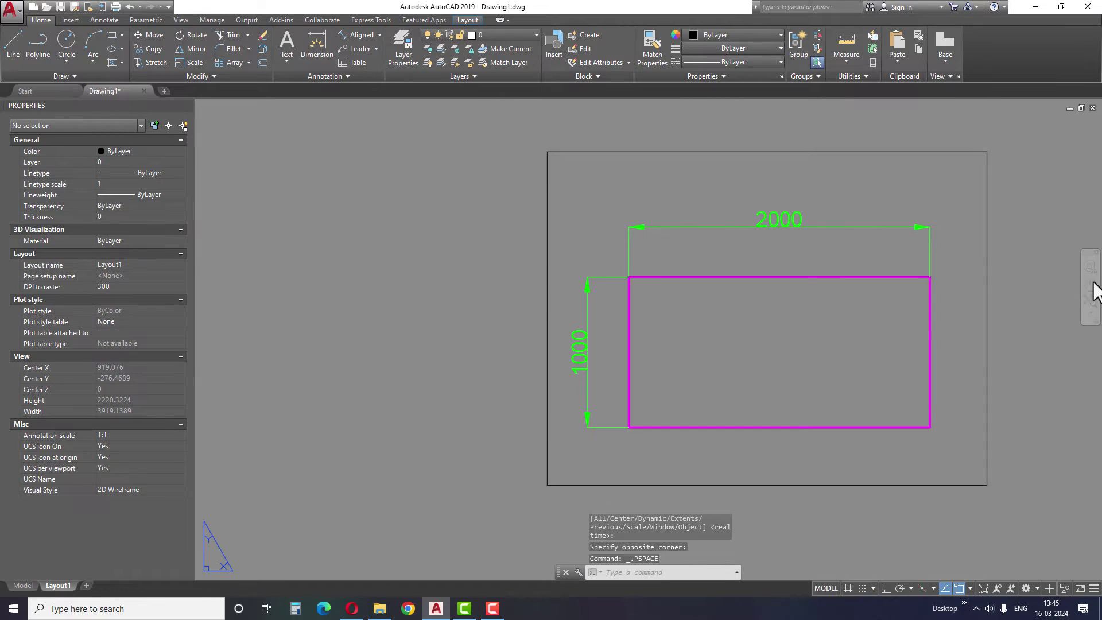
scroll(834, 335, "down", 2)
scroll(782, 247, "down", 1)
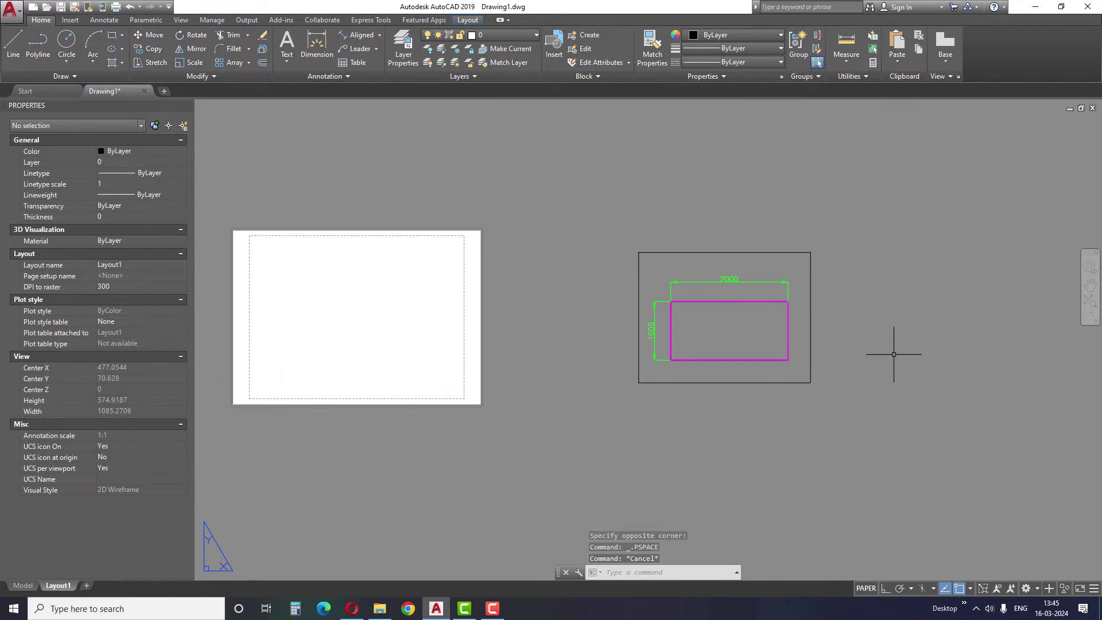
key("Escape")
key("Escape")
middle_click_drag(735, 409, 732, 382)
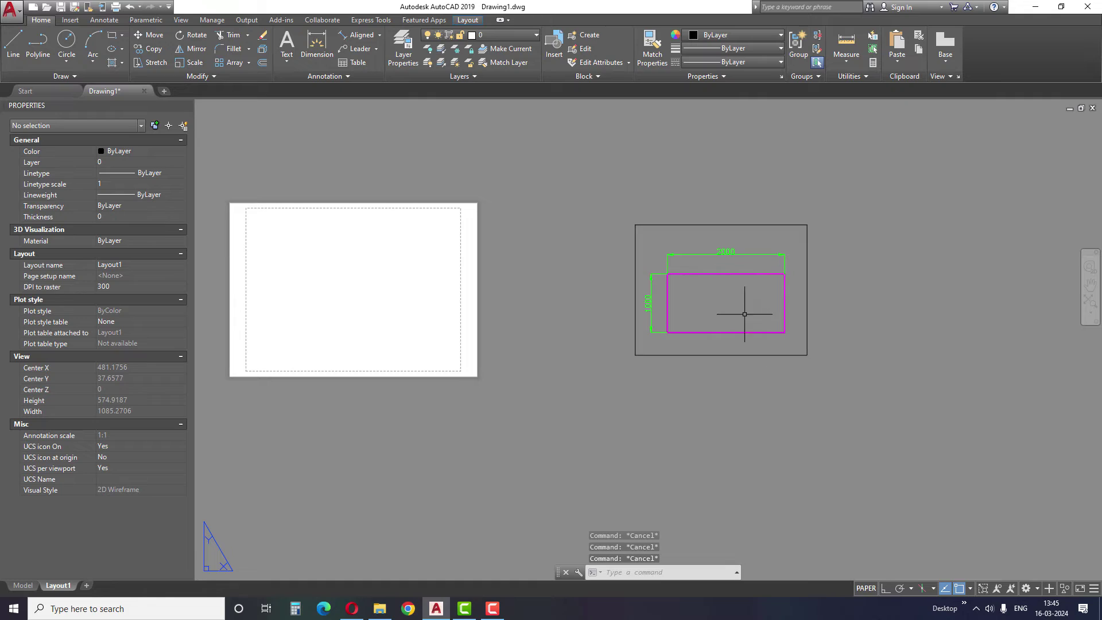
type("uv")
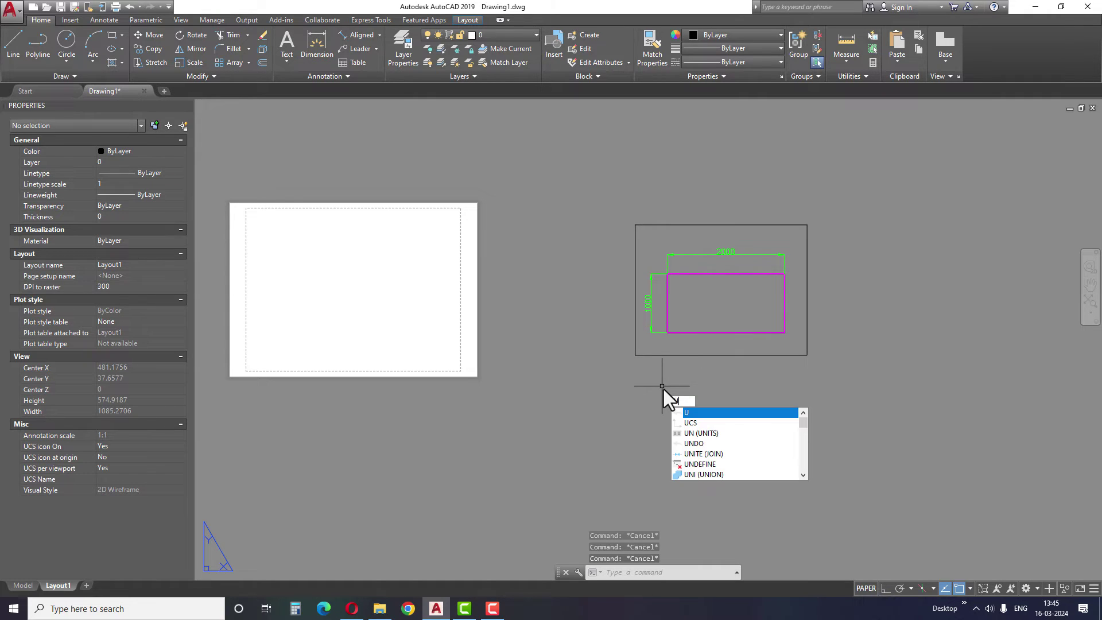
key("BackSpace")
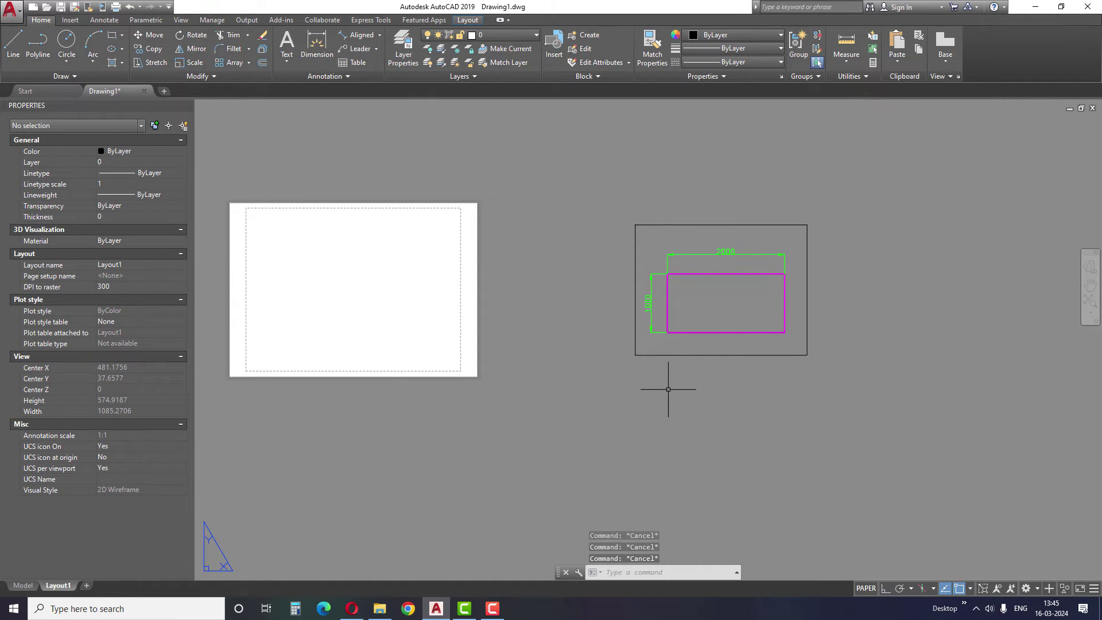
type("UCS")
key("Escape")
Switch to the browser showing the GLOBAL STUDIO YouTube channel's videos.
left_click(353, 607)
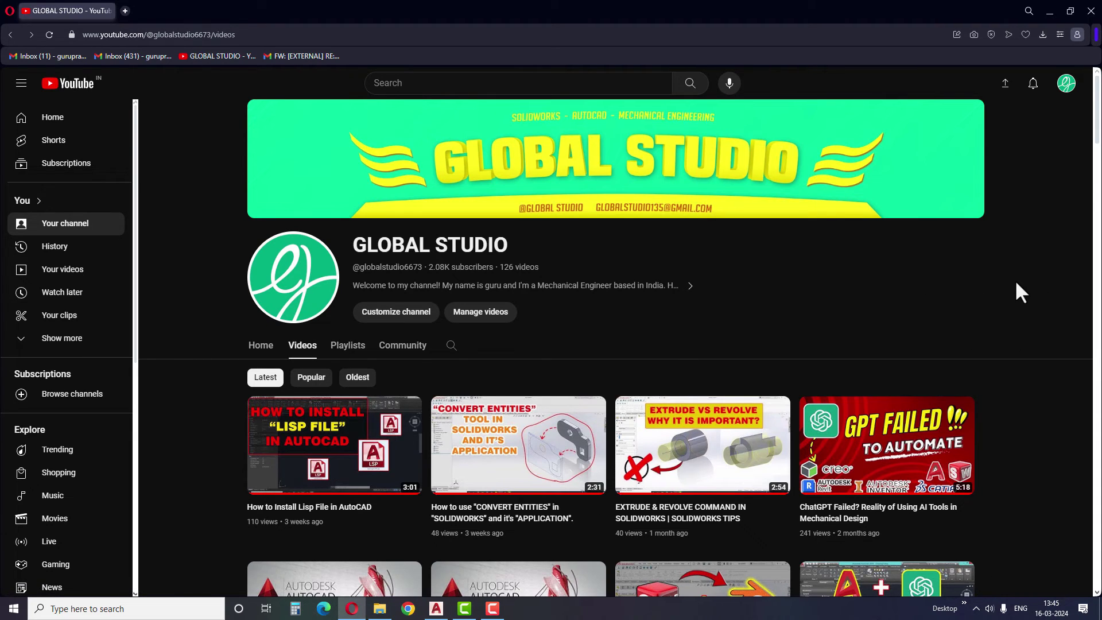
scroll(1020, 302, "down", 2)
scroll(1029, 315, "down", 2)
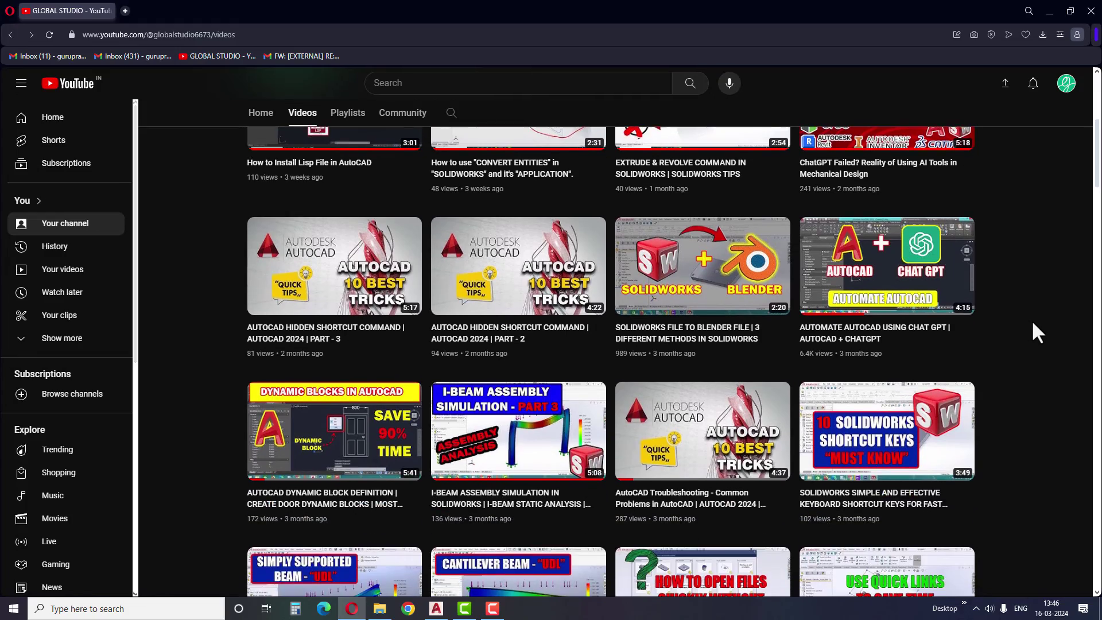
scroll(1032, 326, "down", 1)
scroll(1032, 327, "down", 1)
scroll(1032, 326, "down", 2)
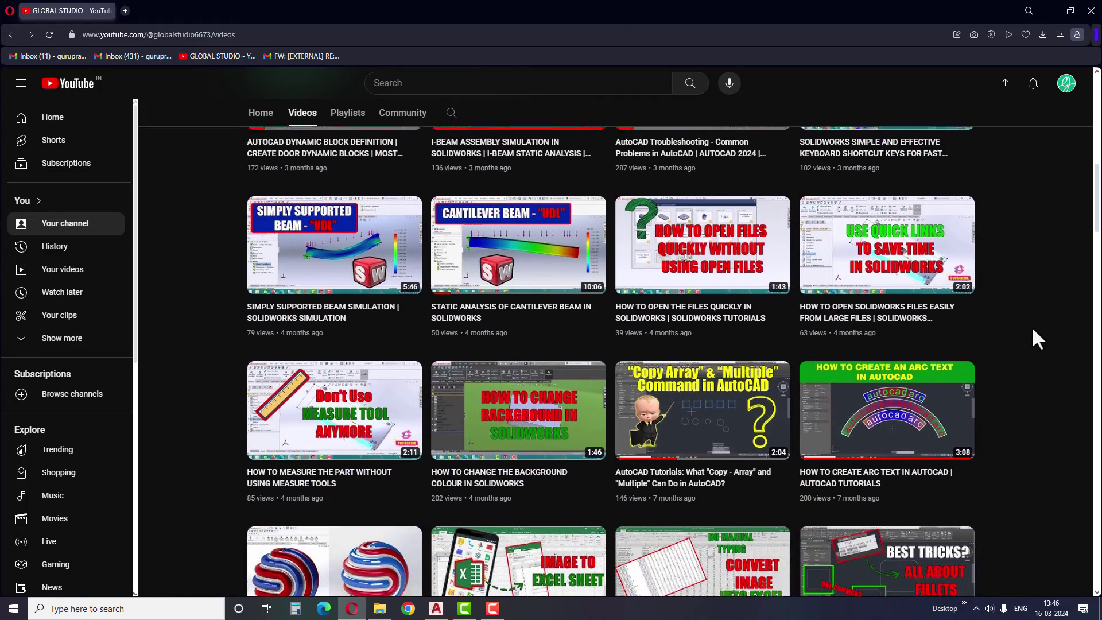
scroll(1032, 327, "down", 1)
scroll(1032, 326, "down", 2)
scroll(1031, 326, "down", 2)
scroll(1030, 328, "down", 2)
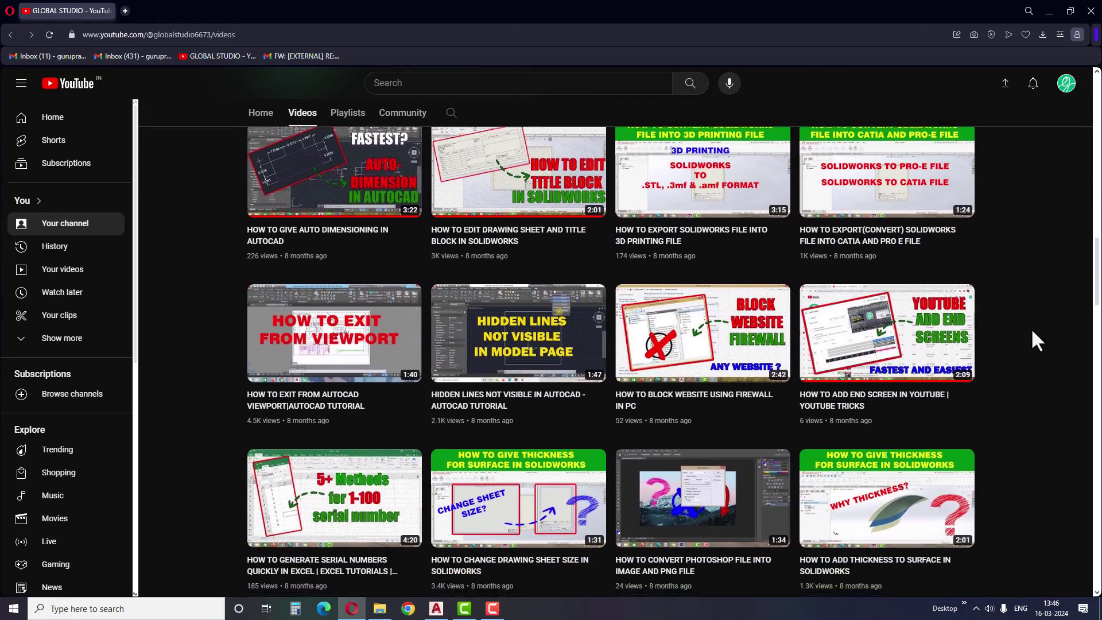